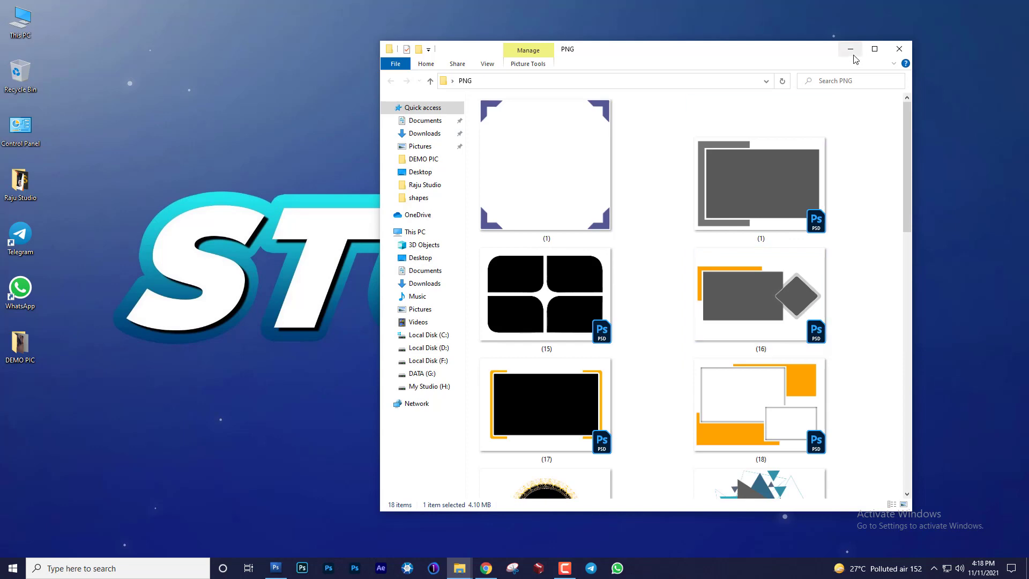
Minimize the PNG and shapes folder windows, refresh the desktop and switch to Photoshop
{"action": "left_click", "coordinate": [851, 49]}
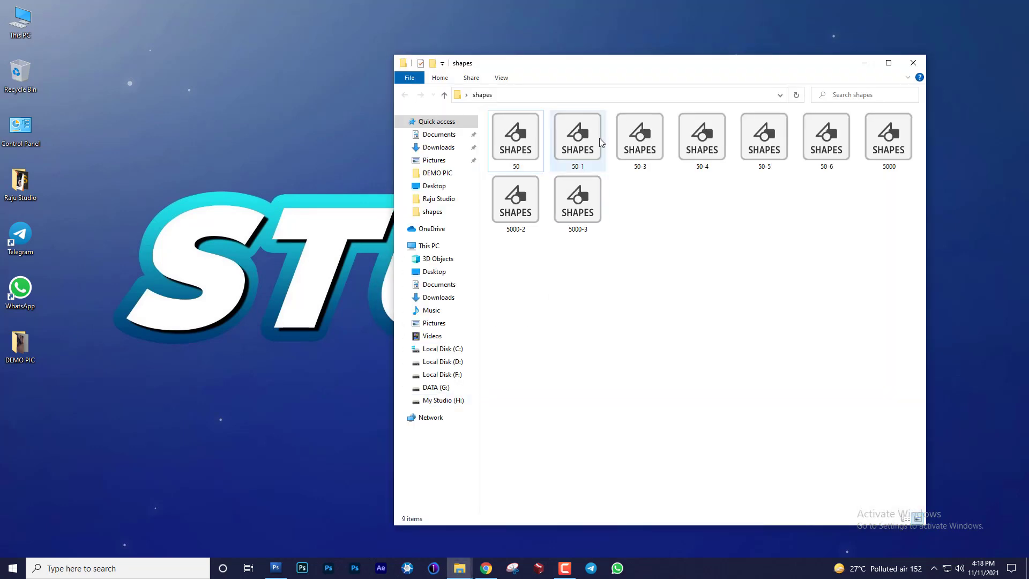
{"action": "left_click", "coordinate": [863, 63]}
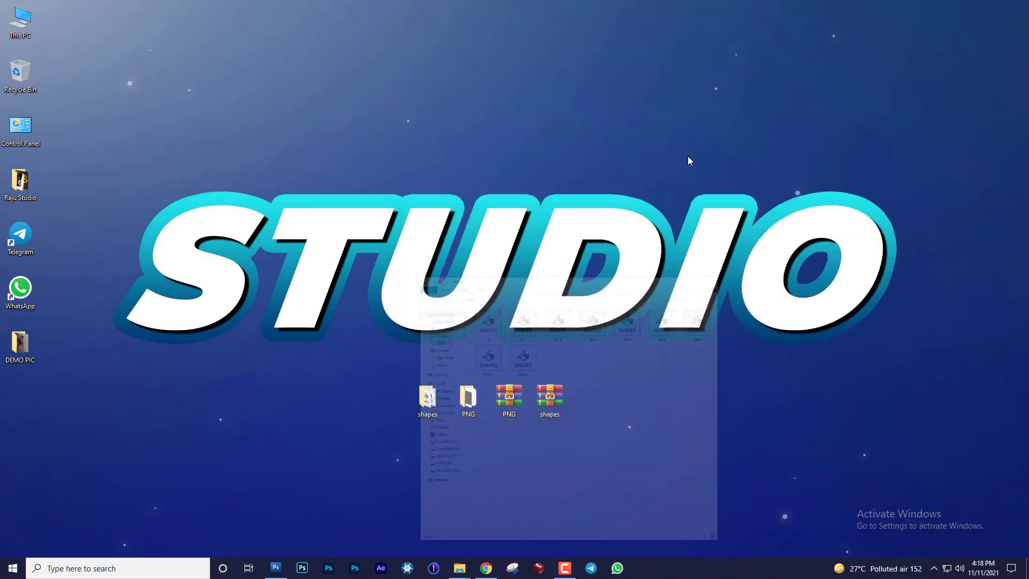
{"action": "right_click", "coordinate": [660, 124]}
{"action": "left_click", "coordinate": [681, 156]}
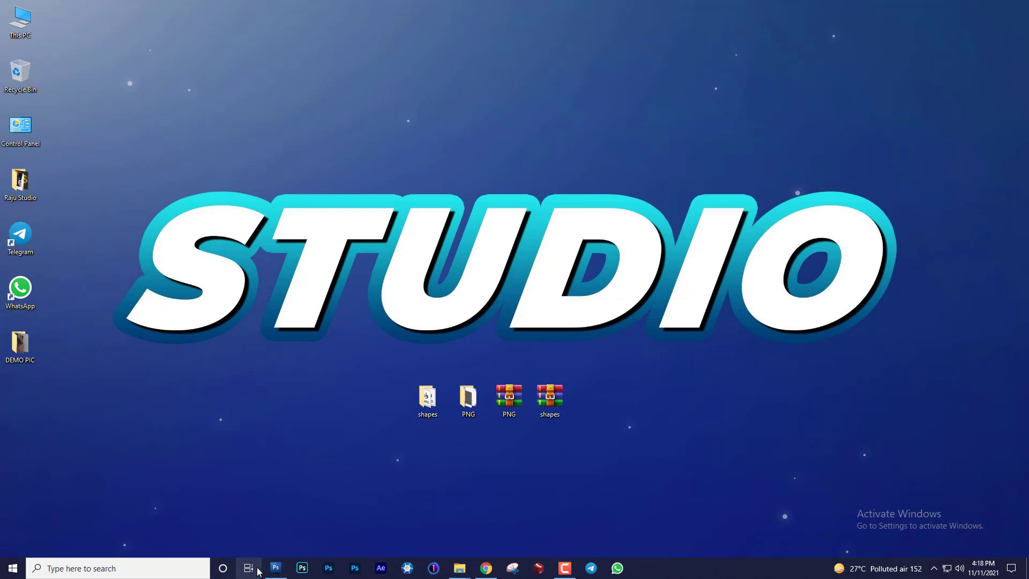
{"action": "left_click", "coordinate": [275, 568]}
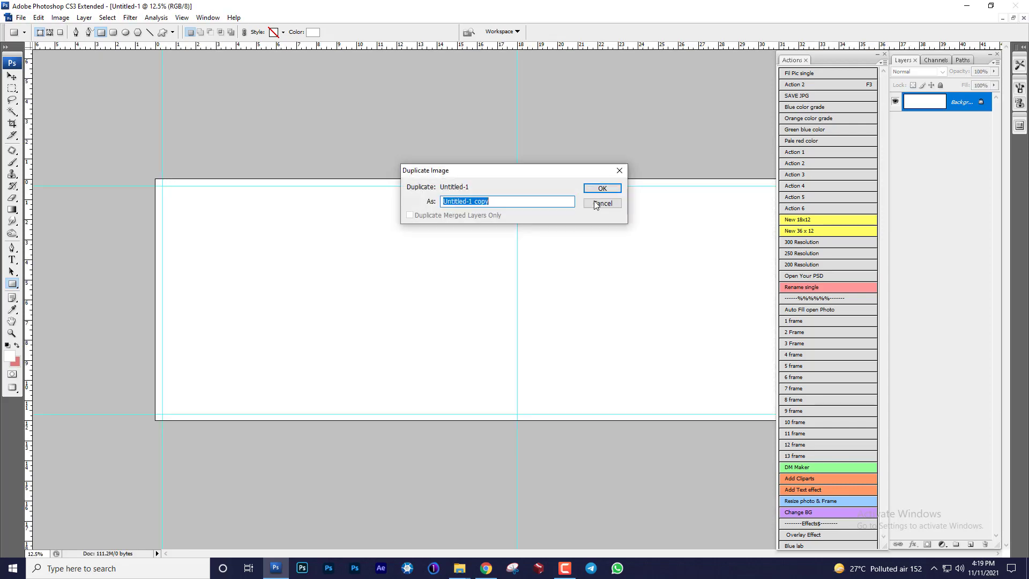
Duplicate the blank document as Untitled-1 copy and run the 200 Resolution action on it
{"action": "left_click", "coordinate": [596, 192]}
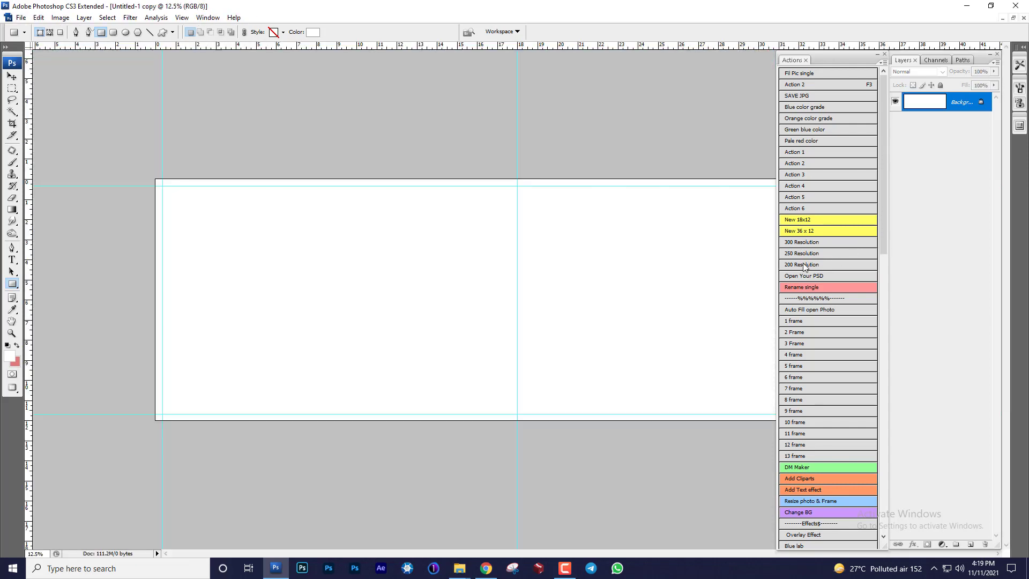
{"action": "left_click", "coordinate": [802, 263]}
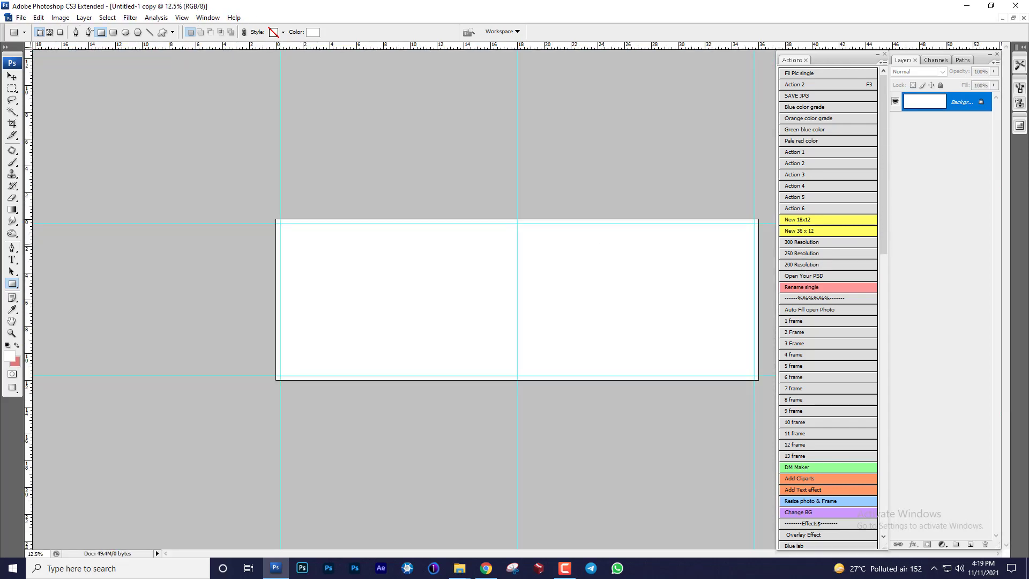
{"action": "key", "text": "ctrl+plus"}
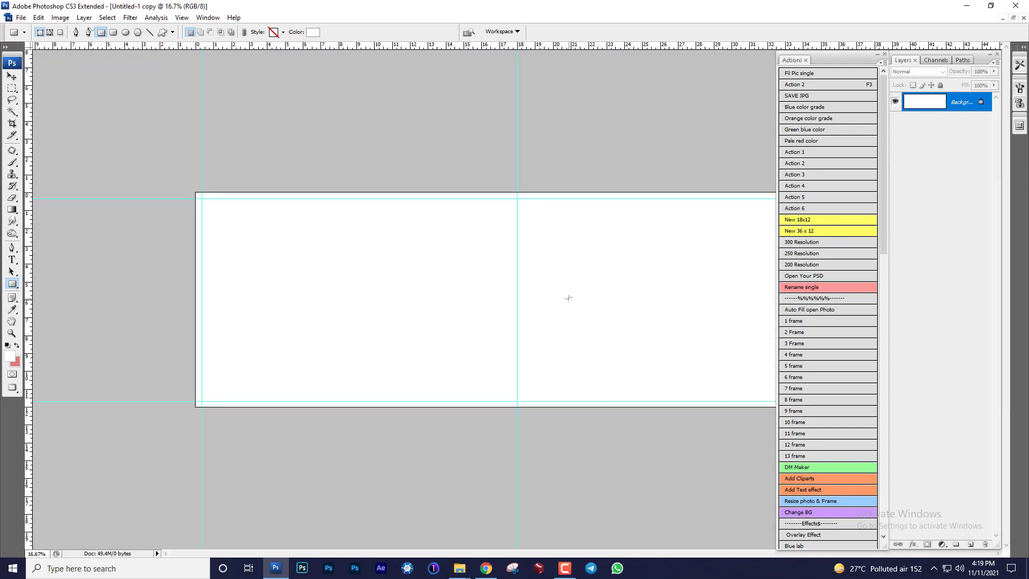
Open photo (44) from the DEMO PIC folder, copy the whole image, close it and paste it into Untitled-1 copy
{"action": "left_click", "coordinate": [21, 18]}
{"action": "left_click", "coordinate": [32, 40]}
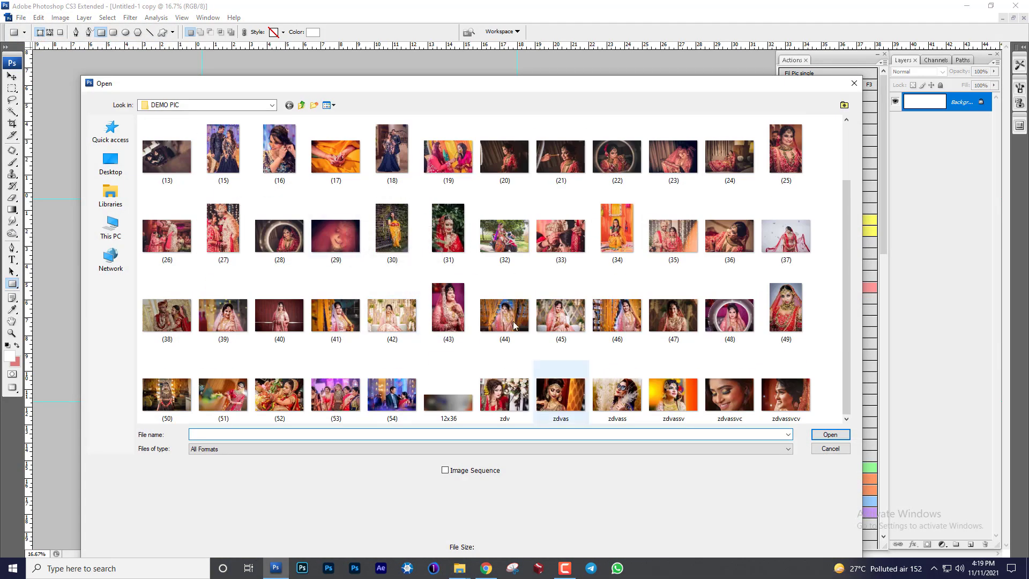
{"action": "left_click", "coordinate": [391, 313]}
{"action": "double_click", "coordinate": [525, 319]}
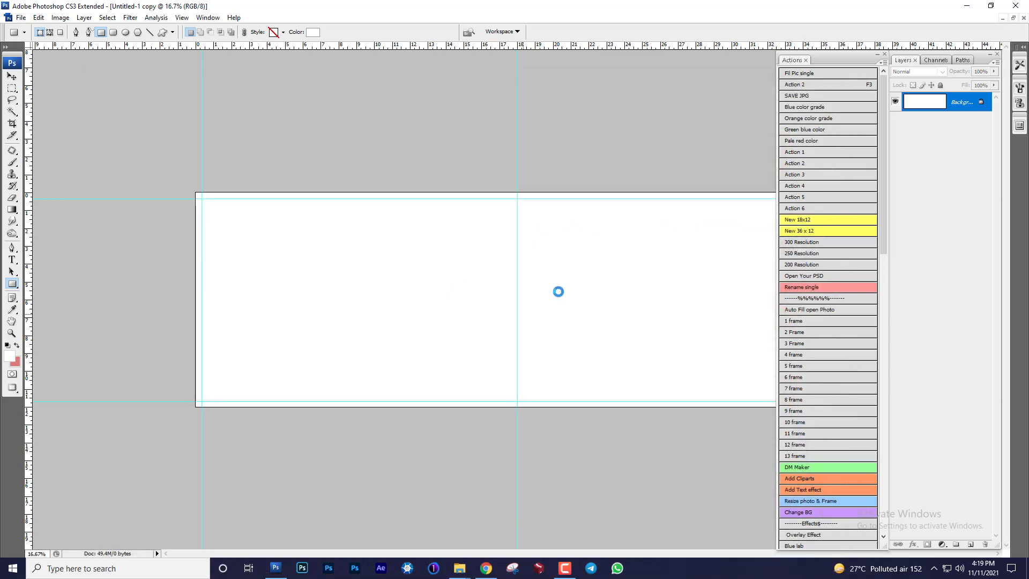
{"action": "key", "text": "ctrl+a"}
{"action": "key", "text": "ctrl+c"}
{"action": "key", "text": "ctrl+w"}
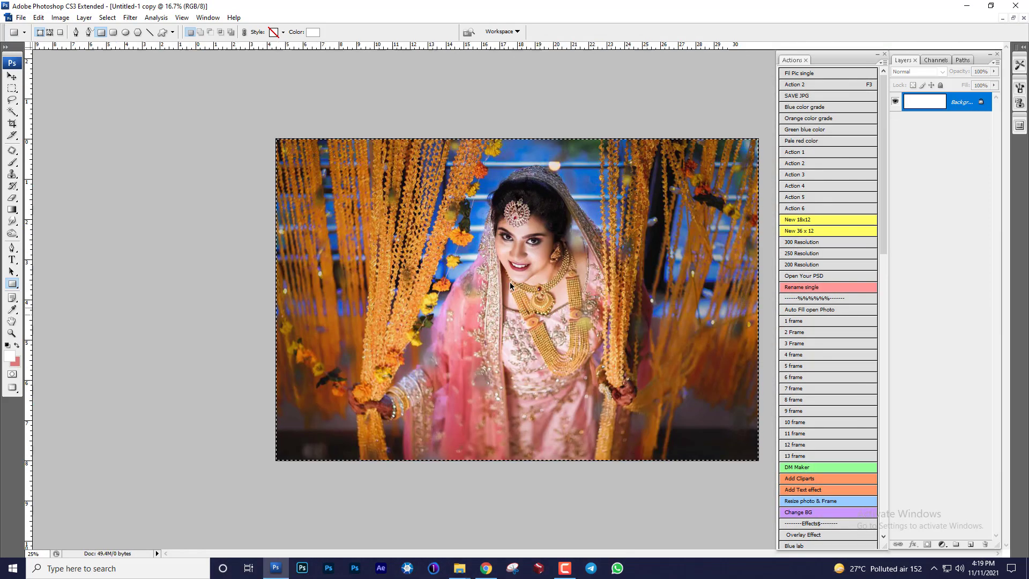
{"action": "key", "text": "ctrl+v"}
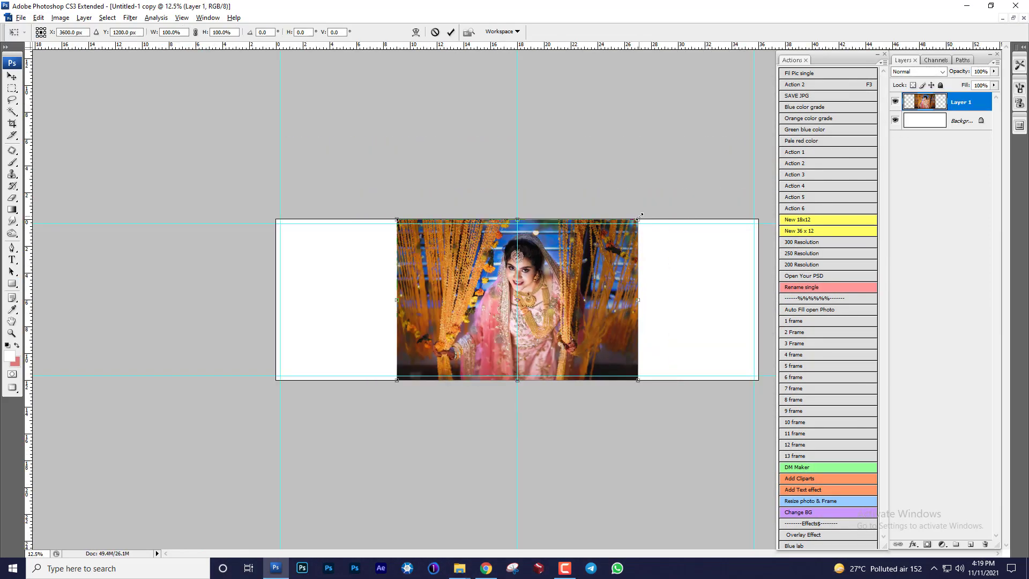
Scale the pasted bride photo to 225.9% and position it so it covers the whole canvas
{"action": "left_click_drag", "start_coordinate": [638, 219], "coordinate": [761, 123]}
{"action": "left_click_drag", "start_coordinate": [616, 244], "coordinate": [630, 322]}
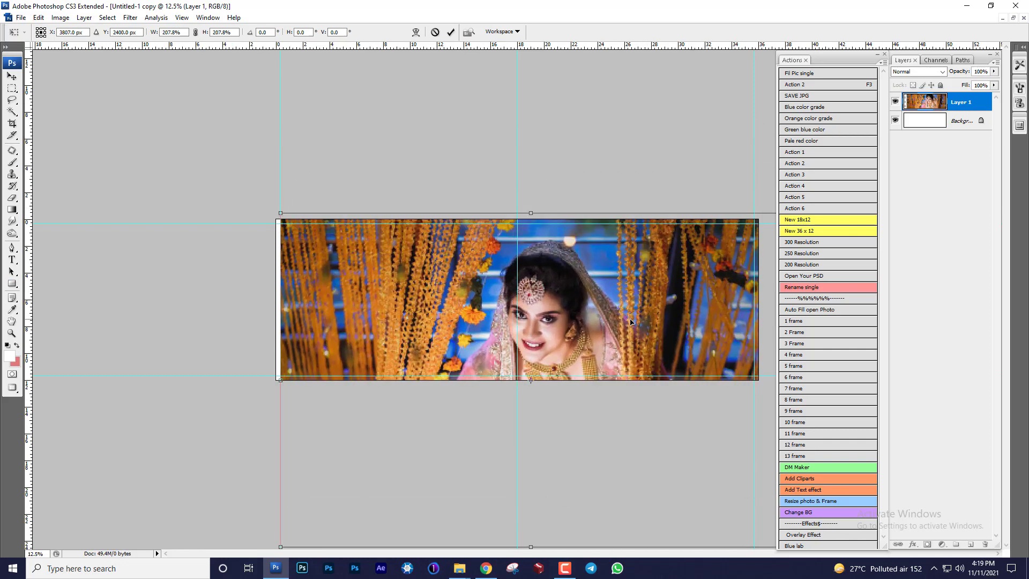
{"action": "left_click_drag", "start_coordinate": [281, 212], "coordinate": [259, 198]}
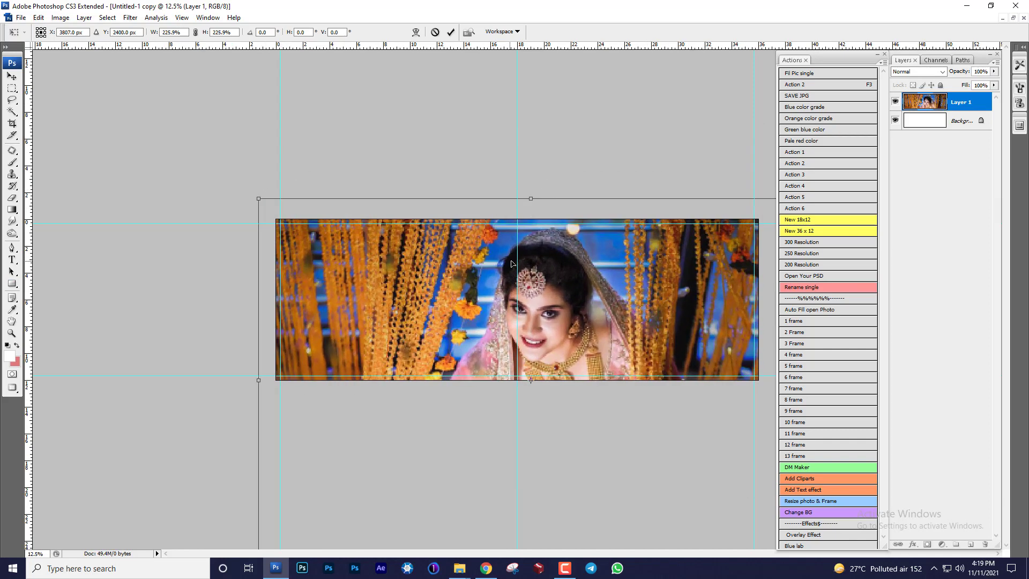
{"action": "key", "text": "Return"}
Reapply the last Gaussian Blur to Layer 1 and shift its hue to -24
{"action": "left_click", "coordinate": [130, 17]}
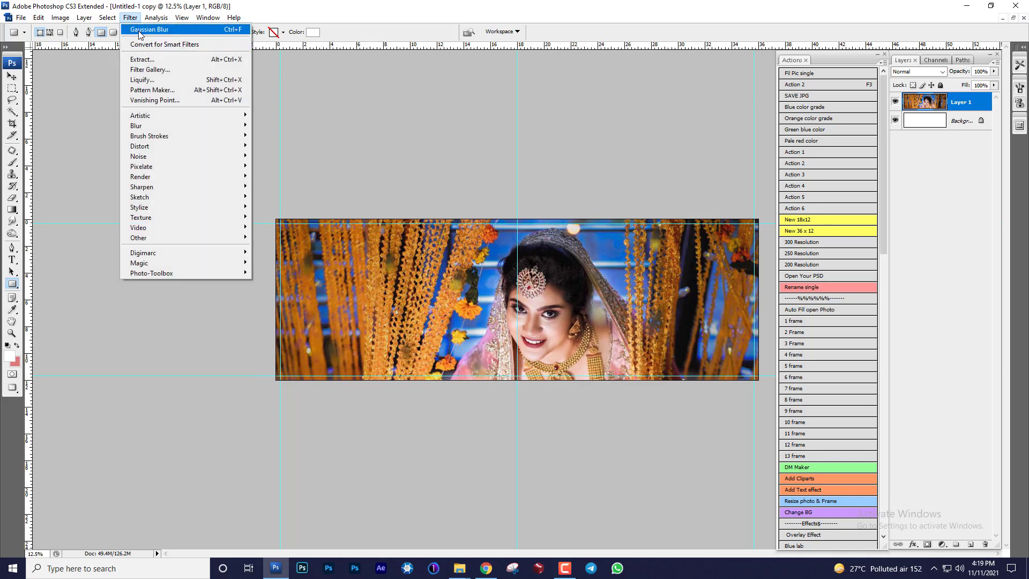
{"action": "left_click", "coordinate": [139, 30]}
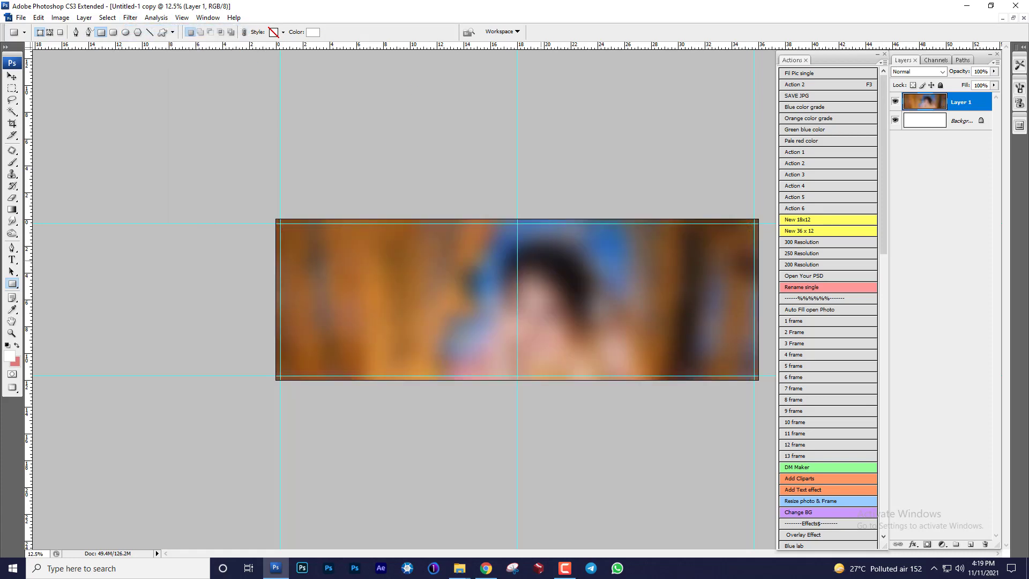
{"action": "key", "text": "ctrl+plus"}
{"action": "key", "text": "ctrl+u"}
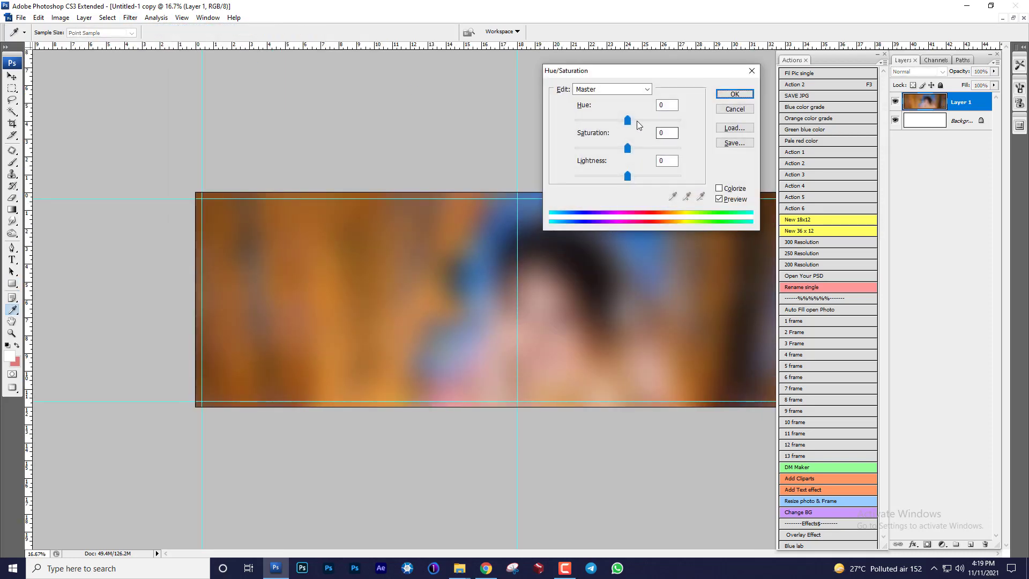
{"action": "left_click_drag", "start_coordinate": [625, 124], "coordinate": [616, 124]}
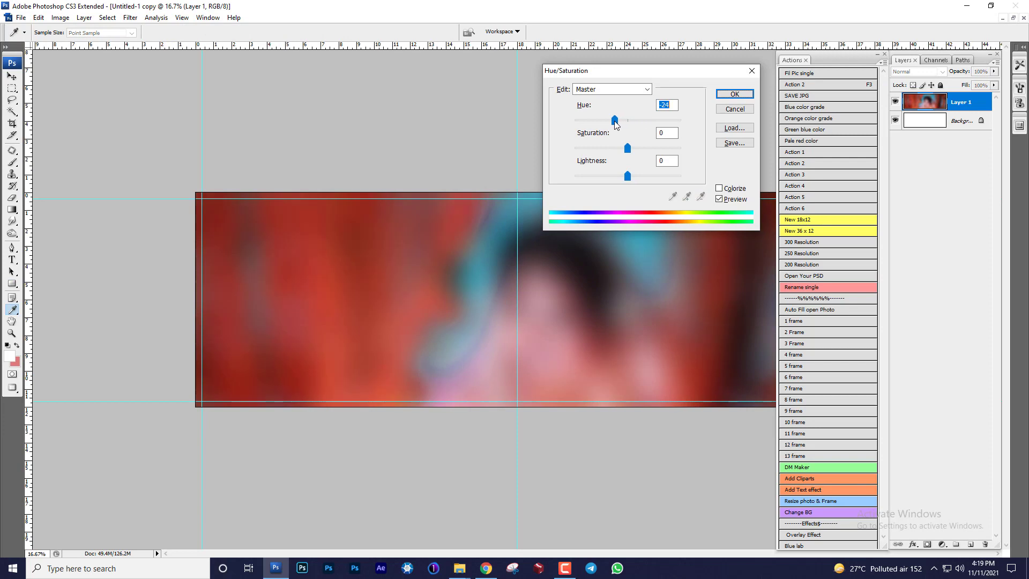
{"action": "left_click", "coordinate": [734, 94]}
Merge the blurred photo layer with the Background layer in full-screen mode
{"action": "key", "text": "ctrl+plus"}
{"action": "key", "text": "f"}
{"action": "left_click_drag", "start_coordinate": [638, 202], "coordinate": [392, 175]}
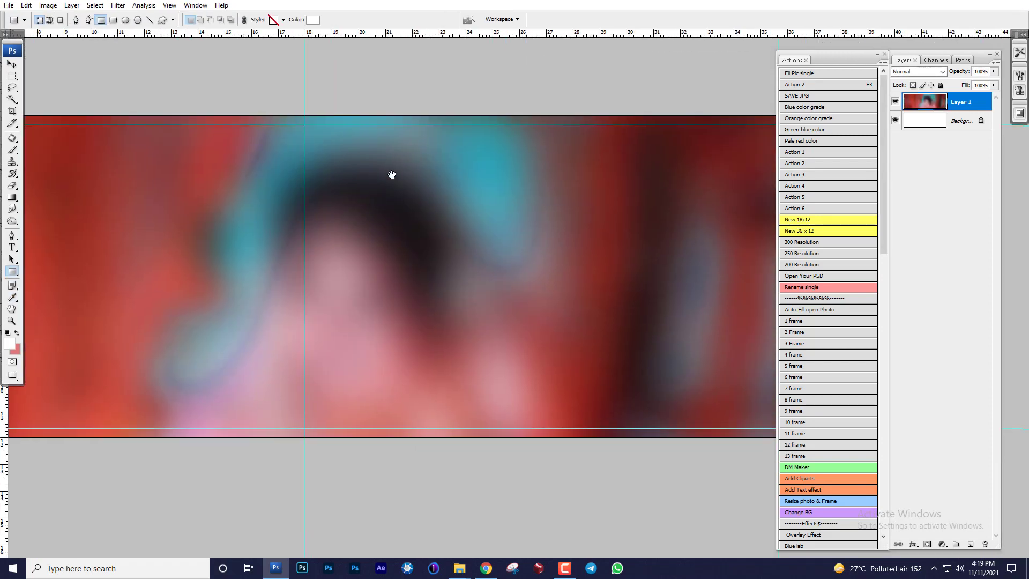
{"action": "key", "text": "v"}
{"action": "left_click_drag", "start_coordinate": [526, 180], "coordinate": [429, 179]}
{"action": "right_click", "coordinate": [488, 184]}
{"action": "left_click", "coordinate": [500, 192]}
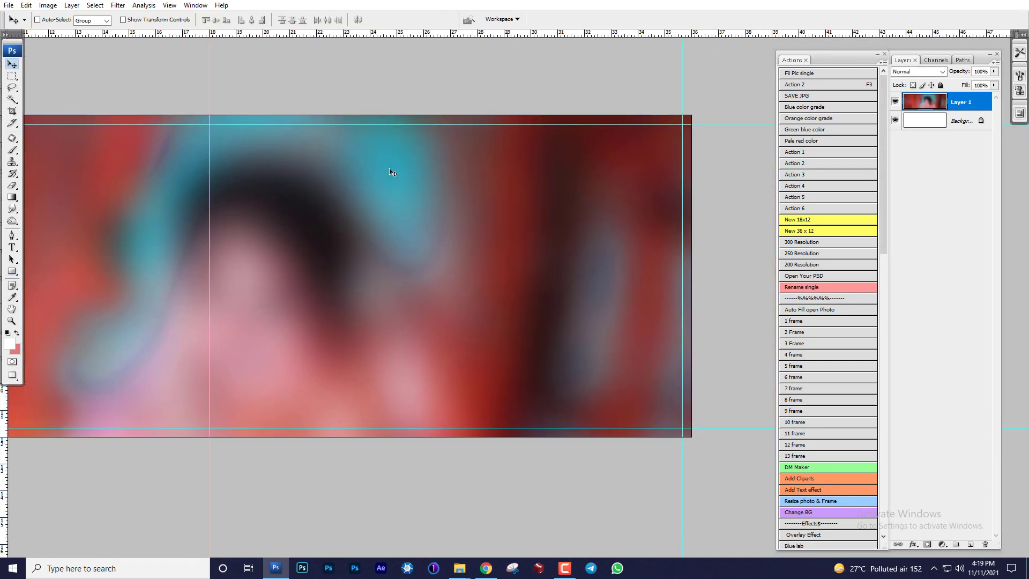
{"action": "left_click", "coordinate": [943, 121], "text": "shift"}
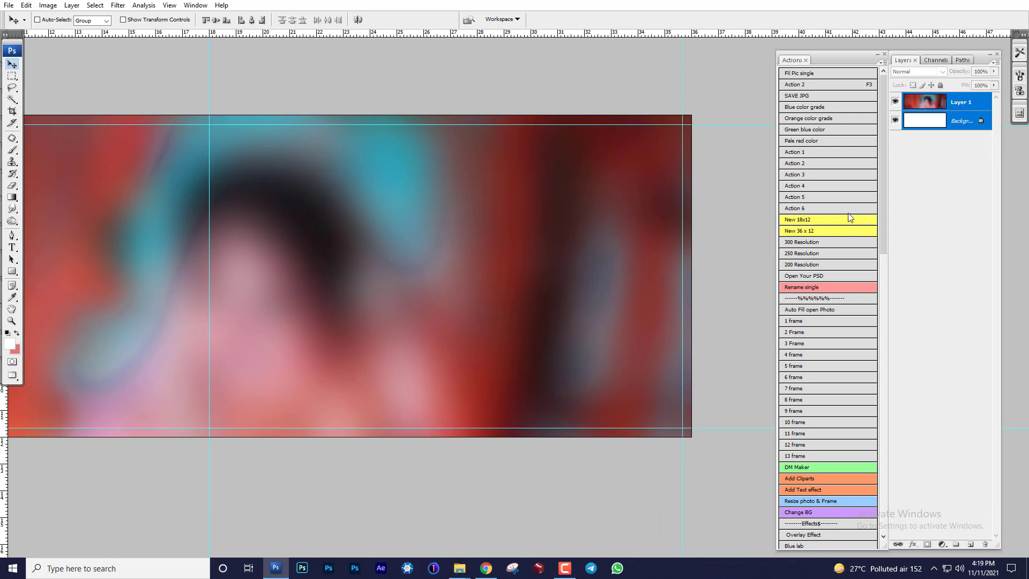
{"action": "key", "text": "ctrl+e"}
Open the four-frame template (15) from the PNG folder in Photoshop
{"action": "left_click_drag", "start_coordinate": [520, 289], "coordinate": [539, 289]}
{"action": "key", "text": "ctrl+minus"}
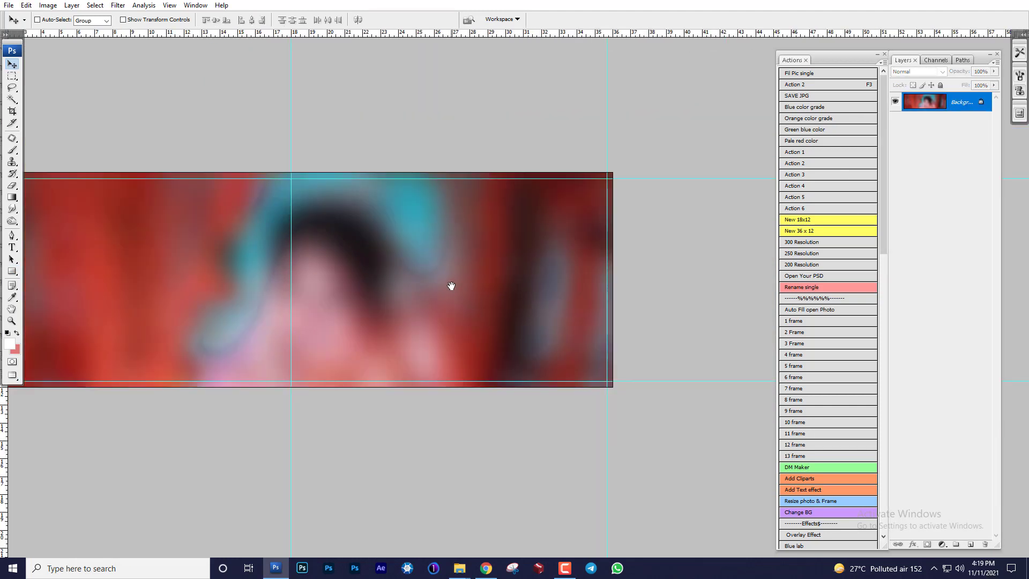
{"action": "left_click_drag", "start_coordinate": [452, 286], "coordinate": [504, 285]}
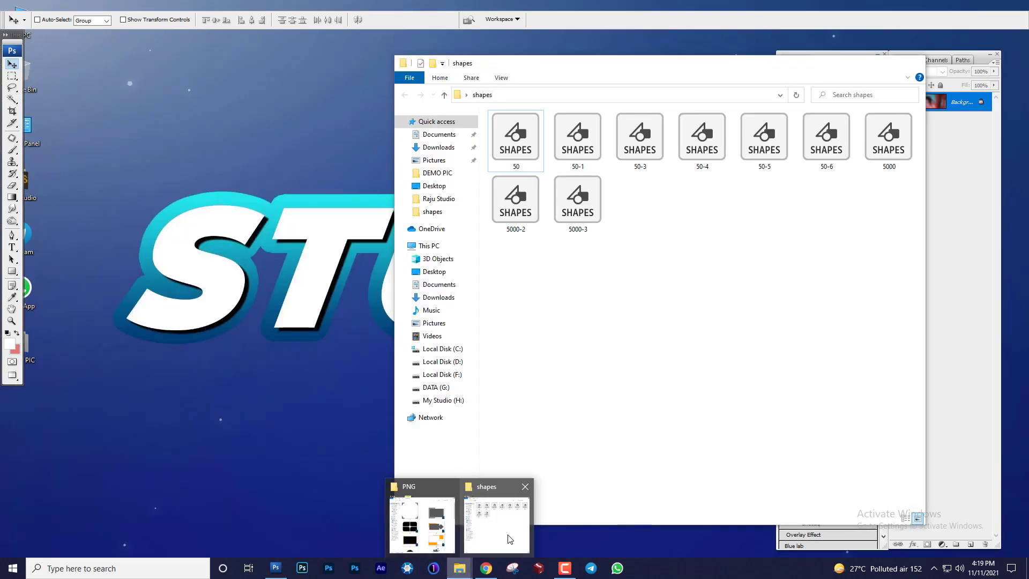
{"action": "left_click", "coordinate": [423, 533]}
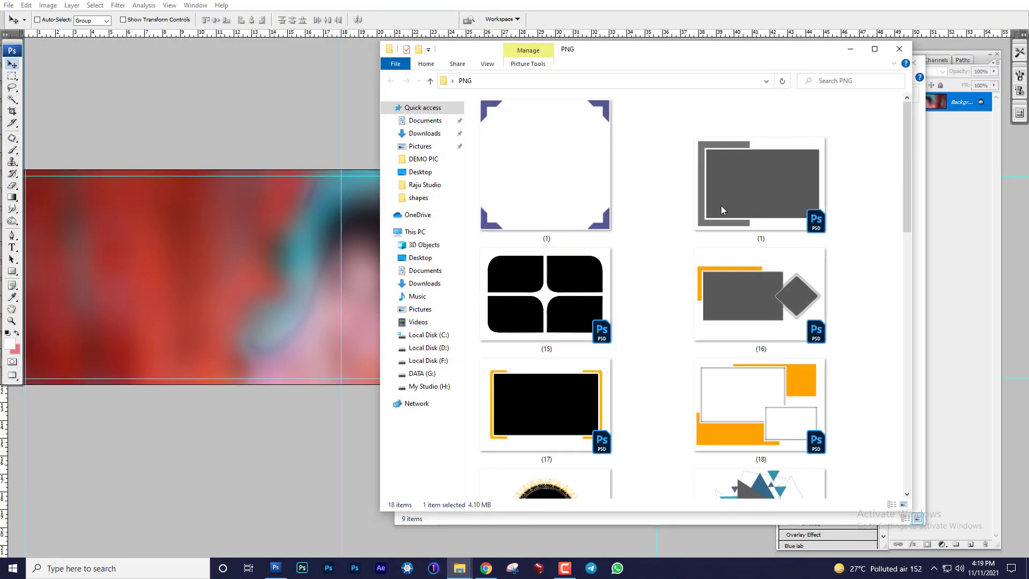
{"action": "left_click", "coordinate": [875, 51]}
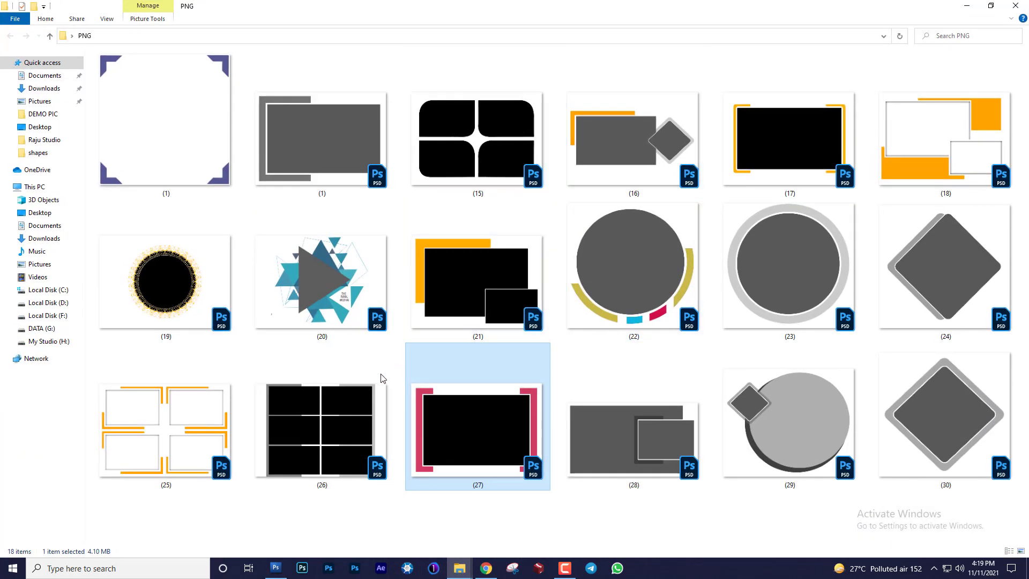
{"action": "left_click", "coordinate": [353, 389]}
{"action": "left_click", "coordinate": [174, 400]}
{"action": "left_click_drag", "start_coordinate": [473, 165], "coordinate": [507, 240]}
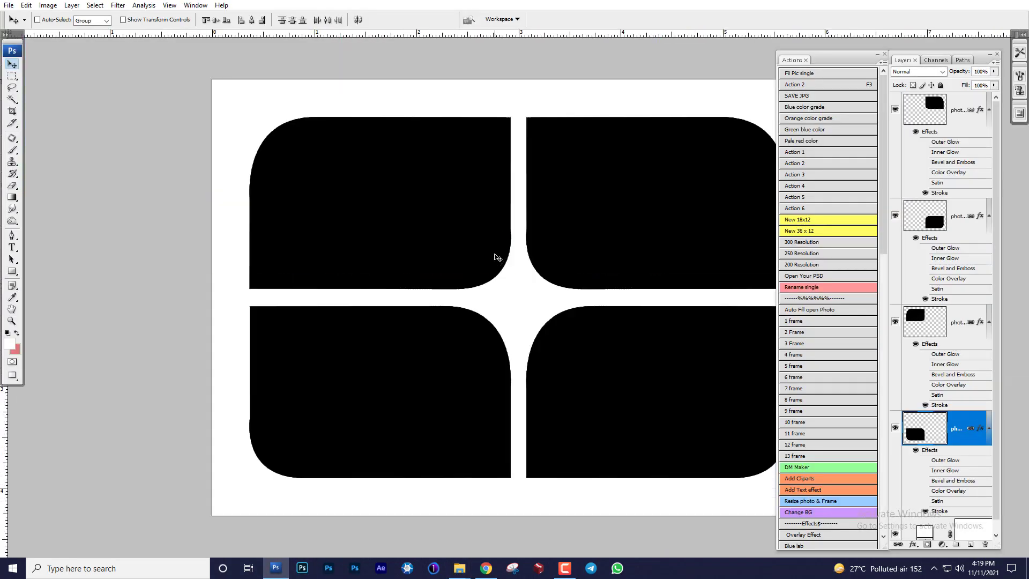
Copy the four linked black frames from (15).psd into Untitled-1 copy and close the template
{"action": "key", "text": "f"}
{"action": "key", "text": "f"}
{"action": "left_click_drag", "start_coordinate": [464, 64], "coordinate": [457, 299]}
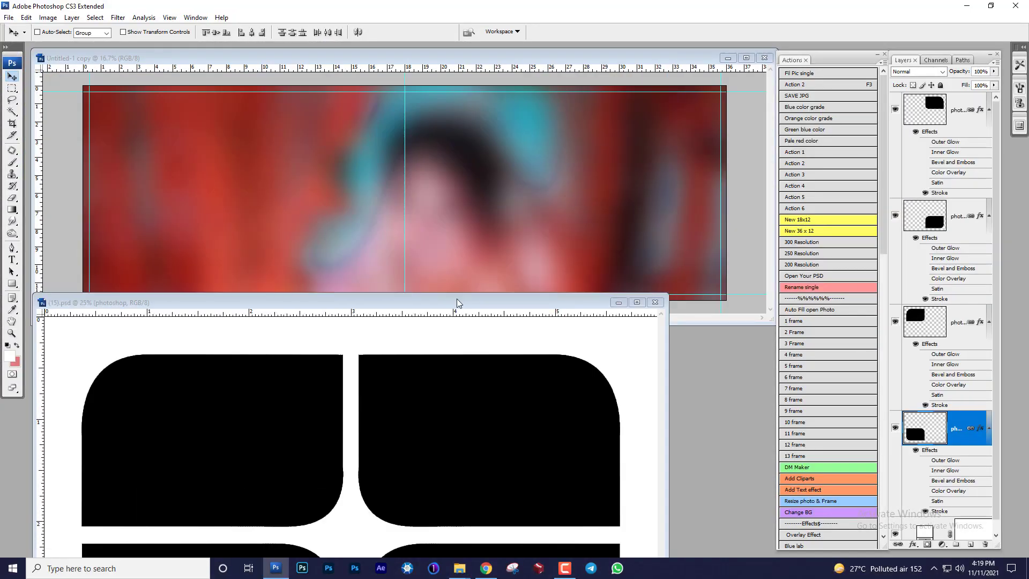
{"action": "right_click", "coordinate": [444, 373]}
{"action": "left_click", "coordinate": [454, 379]}
{"action": "left_click_drag", "start_coordinate": [455, 381], "coordinate": [541, 204]}
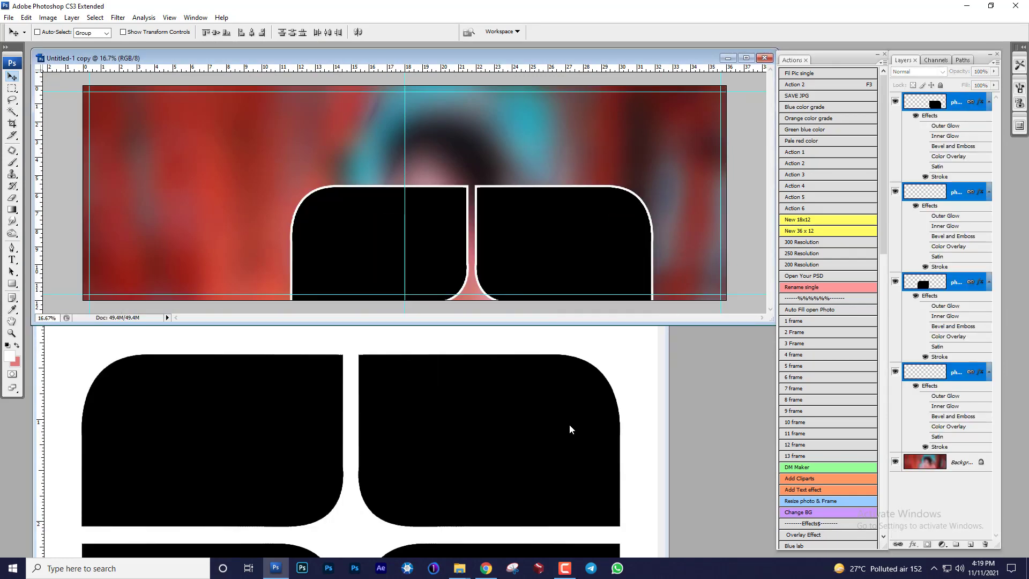
{"action": "left_click", "coordinate": [663, 299]}
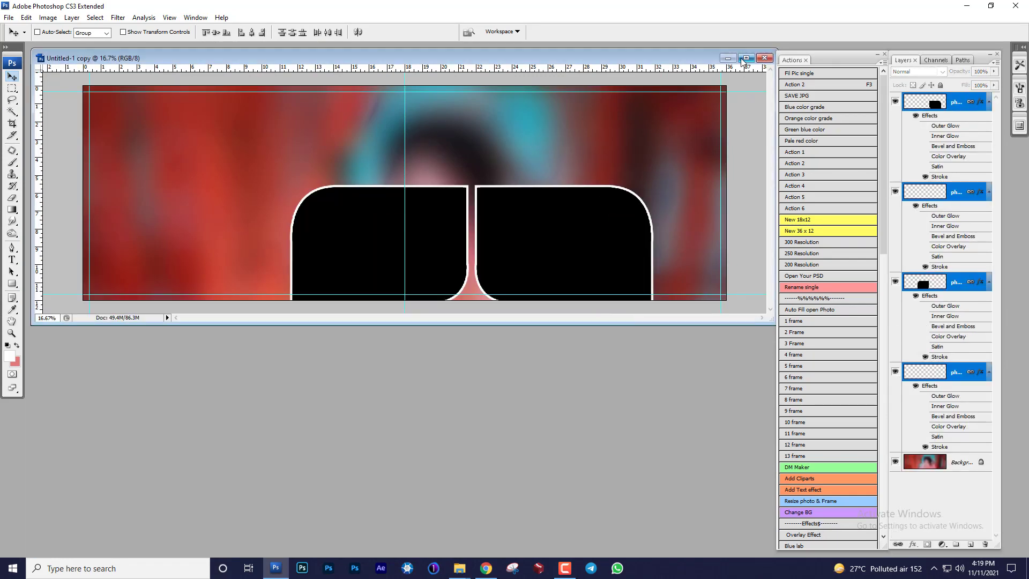
Scale the four frames together to 79.4% and place them on the right-hand page of the spread
{"action": "left_click", "coordinate": [744, 58]}
{"action": "key", "text": "f"}
{"action": "left_click_drag", "start_coordinate": [634, 312], "coordinate": [534, 234]}
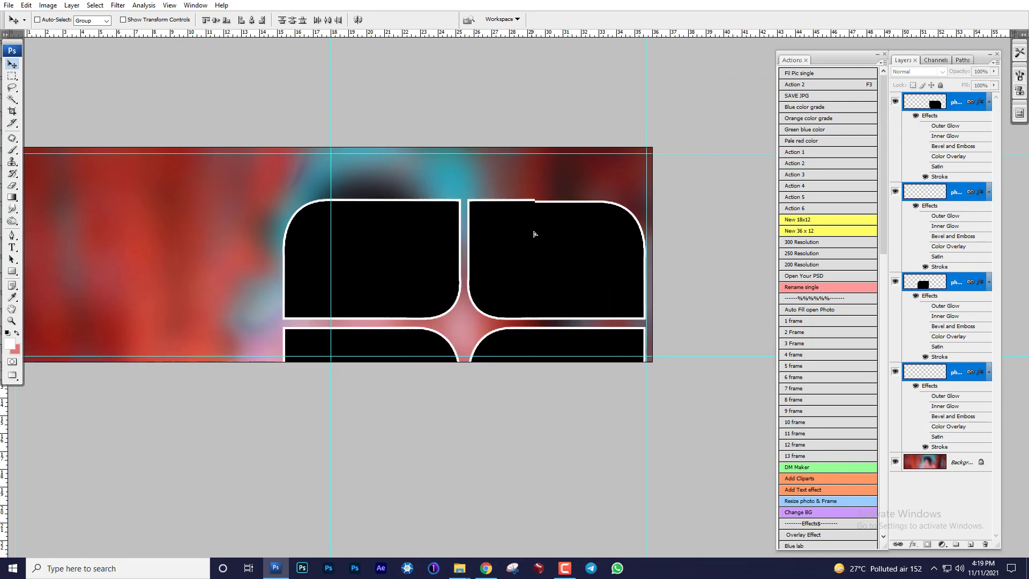
{"action": "key", "text": "ctrl+t"}
{"action": "left_click_drag", "start_coordinate": [645, 198], "coordinate": [605, 214]}
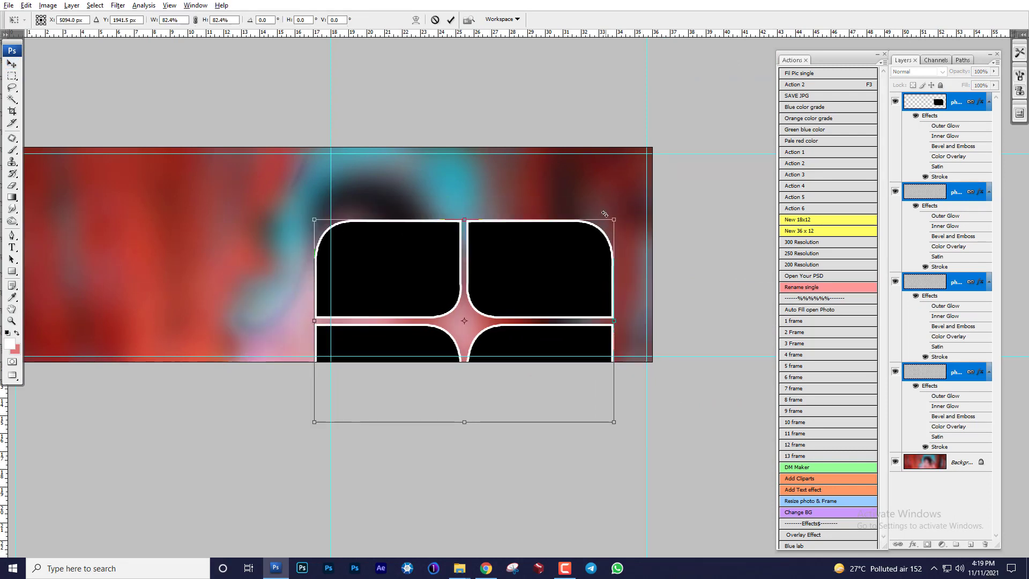
{"action": "left_click_drag", "start_coordinate": [566, 292], "coordinate": [590, 233]}
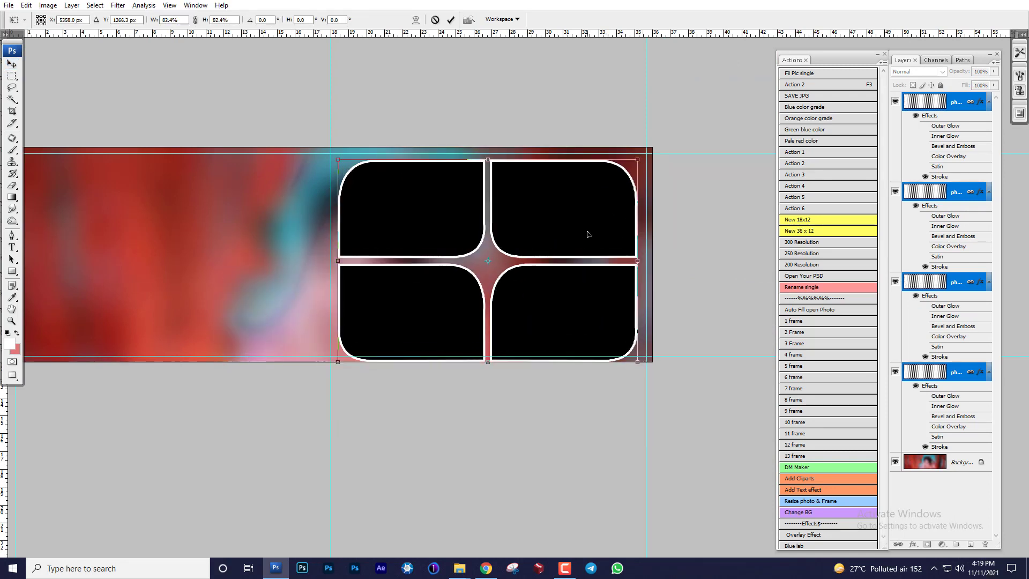
{"action": "left_click_drag", "start_coordinate": [639, 362], "coordinate": [627, 354]}
{"action": "left_click_drag", "start_coordinate": [611, 291], "coordinate": [613, 285]}
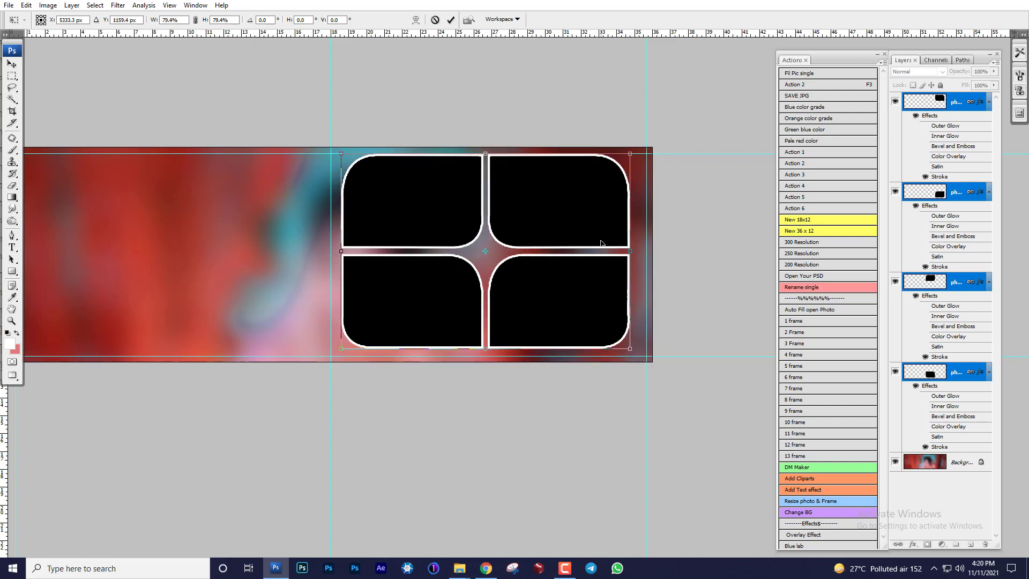
Move the four frames down 30 px, widen them to 81.0% and apply the transform
{"action": "key", "text": "shift+Down"}
{"action": "key", "text": "shift+Down"}
{"action": "key", "text": "shift+Down"}
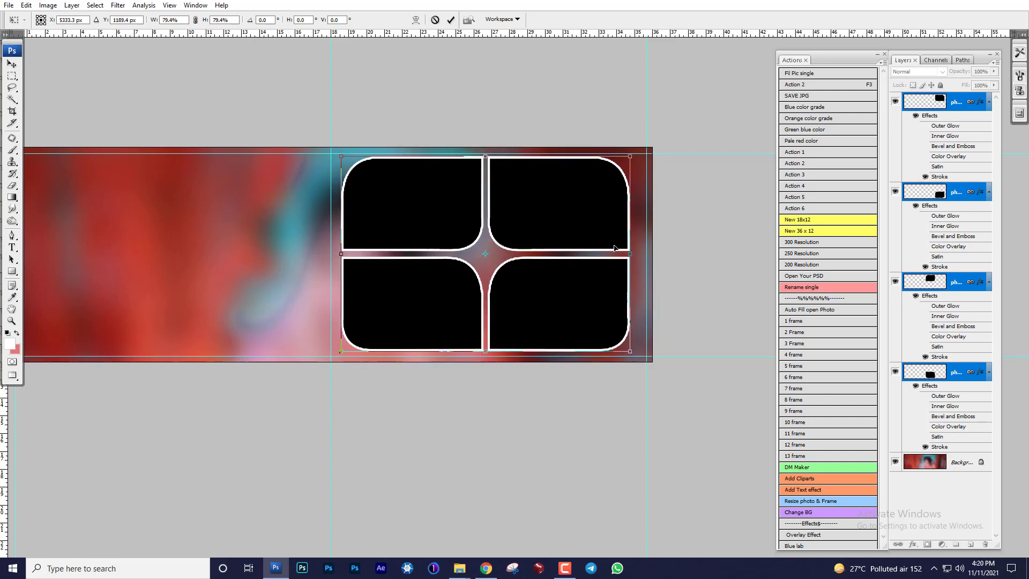
{"action": "left_click_drag", "start_coordinate": [633, 258], "coordinate": [637, 257]}
{"action": "key", "text": "Return"}
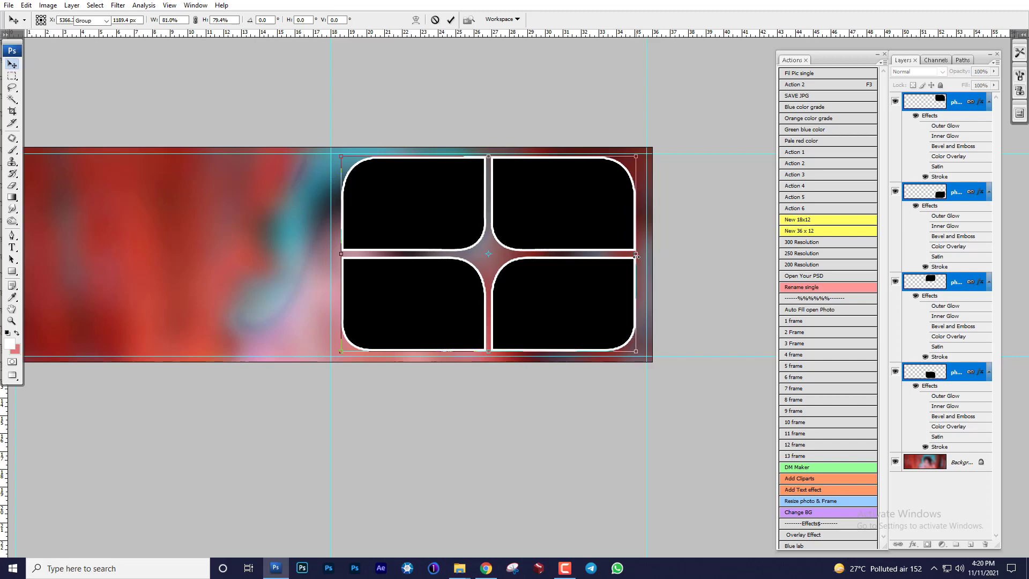
Select the Background layer through the blurred area of the left-hand page
{"action": "key", "text": "ctrl+plus"}
{"action": "left_click_drag", "start_coordinate": [507, 230], "coordinate": [431, 219]}
{"action": "left_click_drag", "start_coordinate": [476, 254], "coordinate": [751, 258]}
{"action": "right_click", "coordinate": [225, 229]}
{"action": "left_click", "coordinate": [252, 229]}
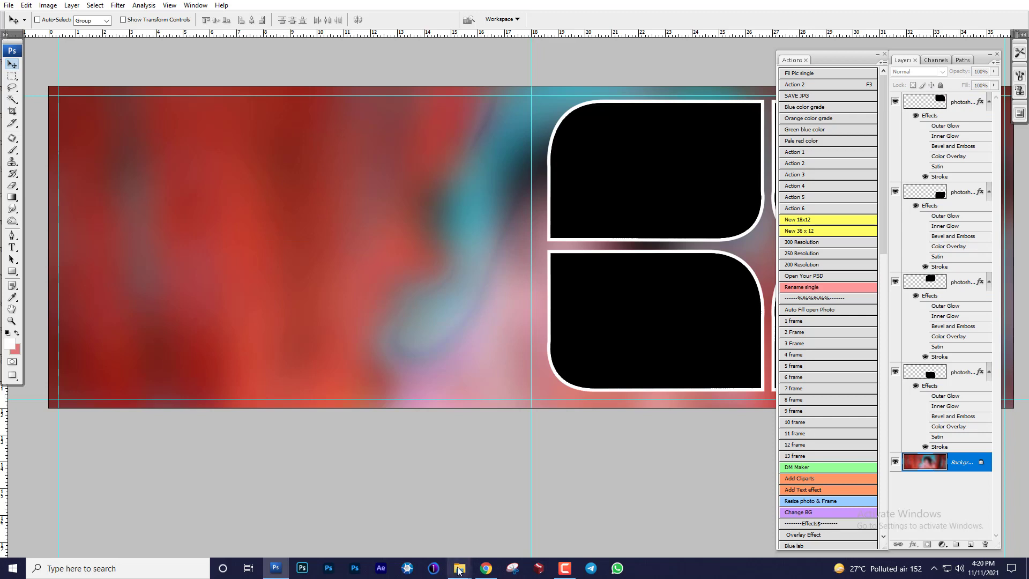
Open the (27) PSD frame template from the PNG folder in Photoshop
{"action": "mouse_move", "coordinate": [459, 571]}
{"action": "left_click", "coordinate": [421, 523]}
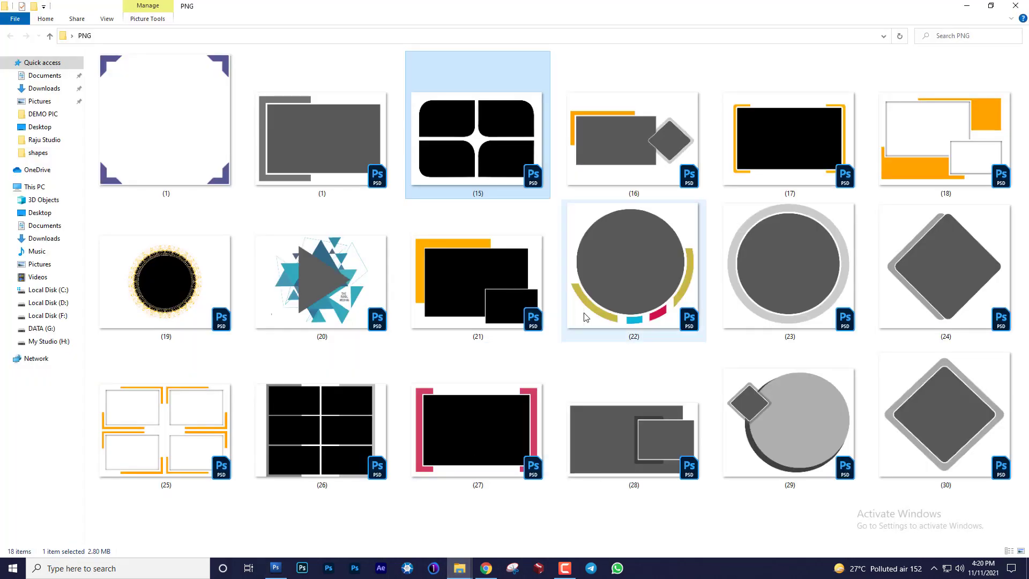
{"action": "left_click", "coordinate": [852, 167]}
{"action": "left_click", "coordinate": [475, 371]}
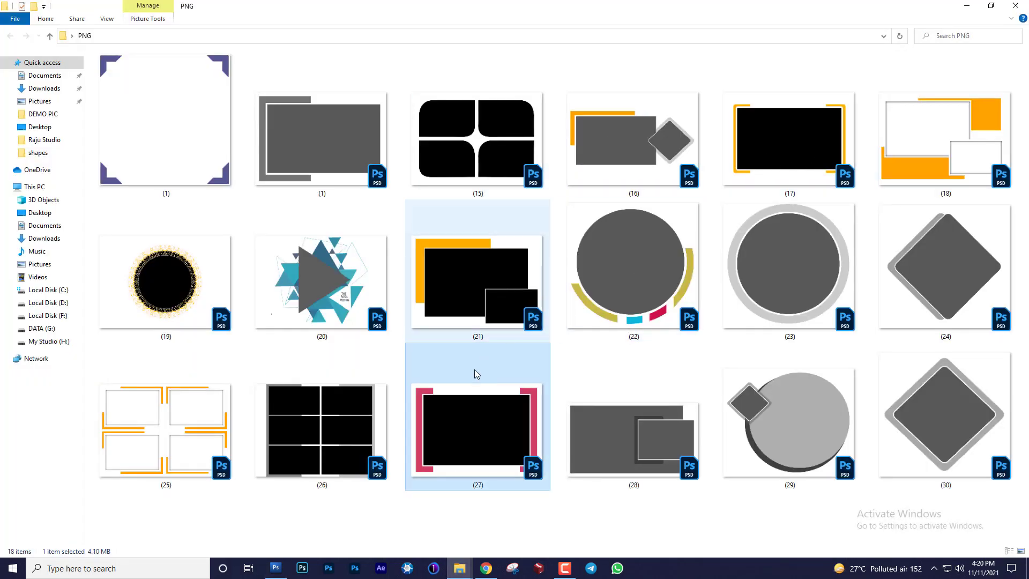
{"action": "left_click_drag", "start_coordinate": [474, 372], "coordinate": [491, 194]}
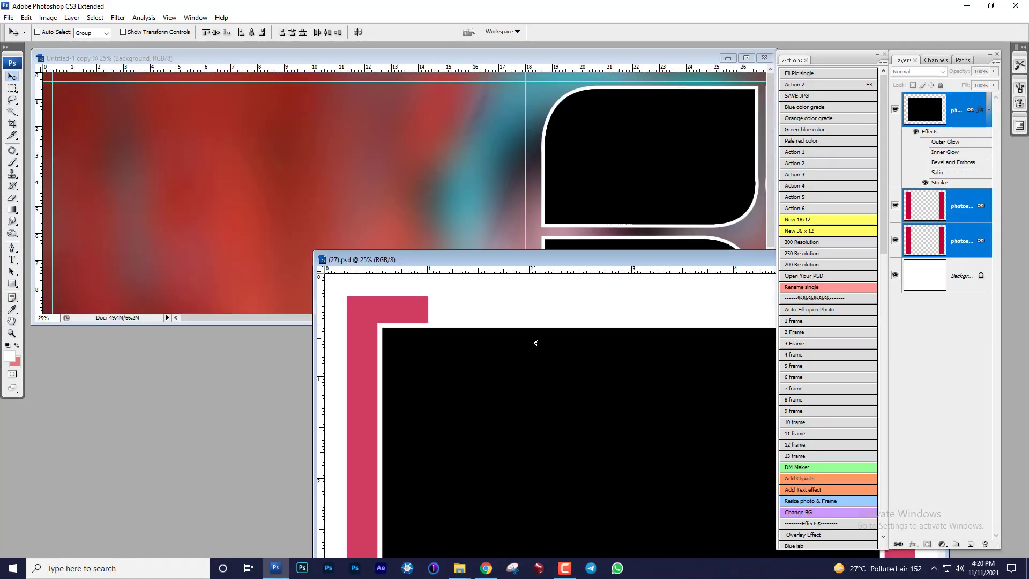
Copy the linked black frame and its crimson brackets from (27).psd into Untitled-1 copy and close the template
{"action": "right_click", "coordinate": [490, 359]}
{"action": "left_click", "coordinate": [528, 366]}
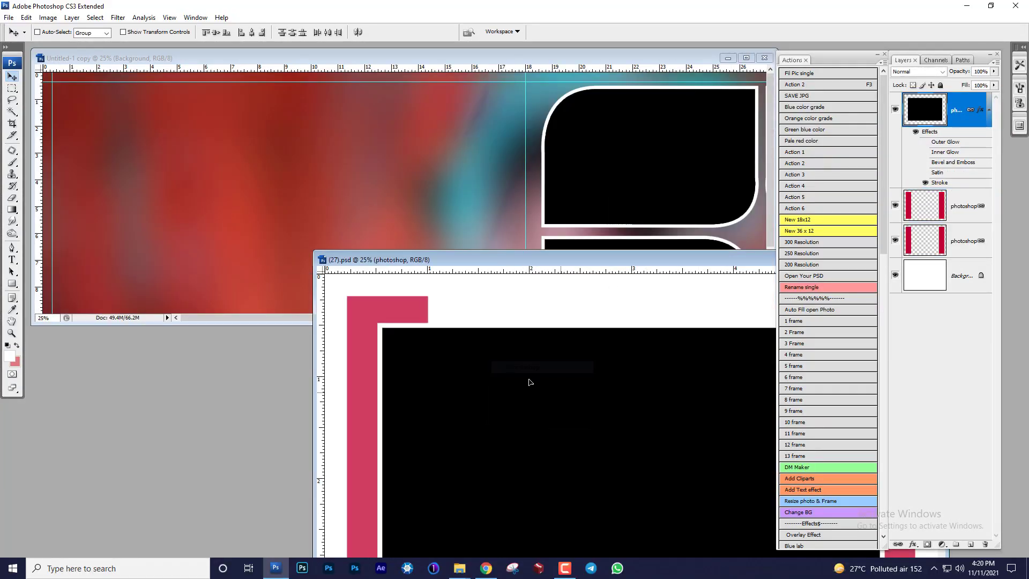
{"action": "left_click_drag", "start_coordinate": [529, 382], "coordinate": [239, 151]}
{"action": "left_click", "coordinate": [528, 350]}
{"action": "left_click_drag", "start_coordinate": [636, 264], "coordinate": [407, 264]}
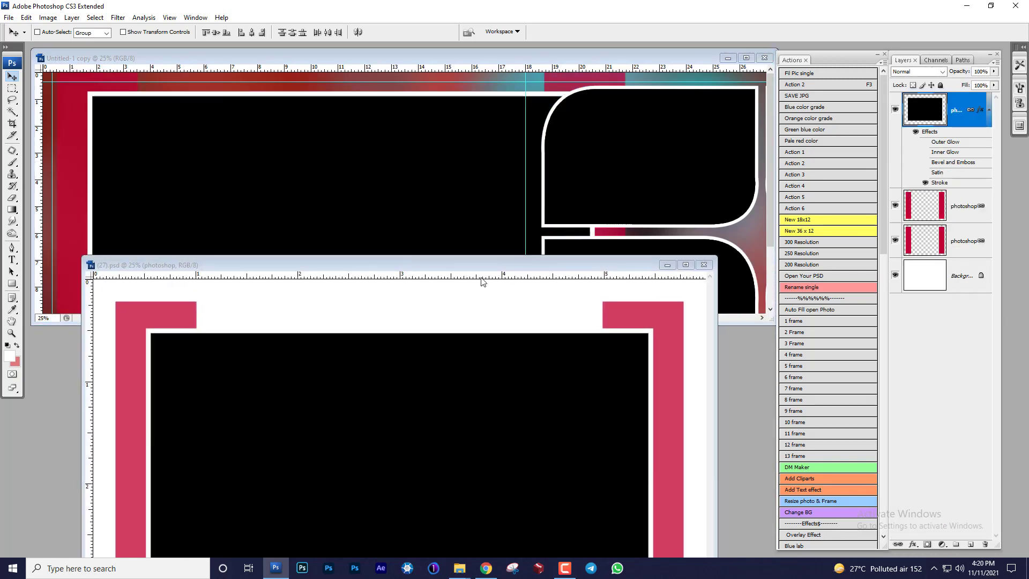
{"action": "left_click", "coordinate": [717, 264]}
{"action": "left_click", "coordinate": [747, 59]}
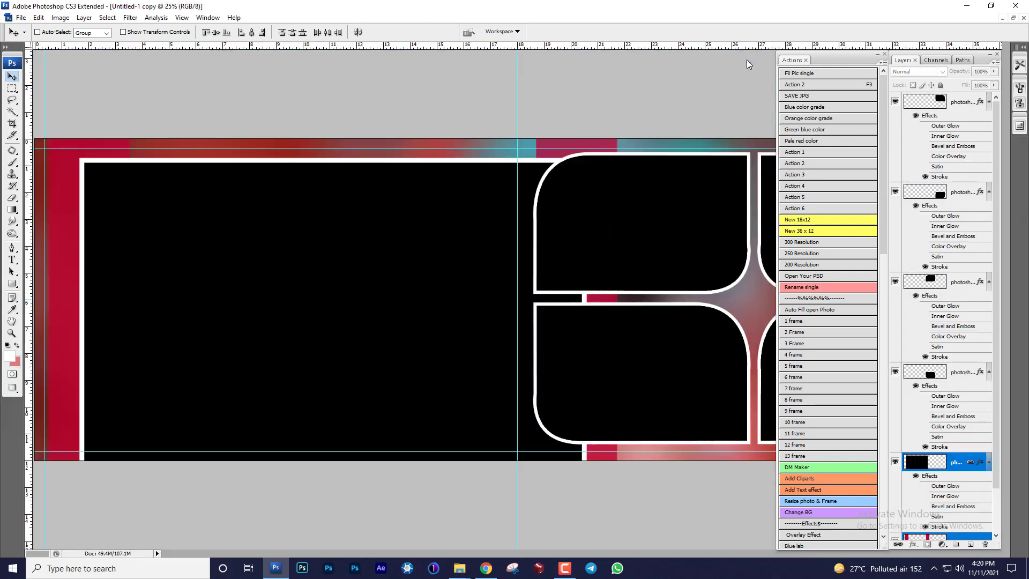
Scale the bracketed frame to 77.0% and place it on the left-hand page of the spread
{"action": "key", "text": "ctrl+minus"}
{"action": "key", "text": "ctrl+t"}
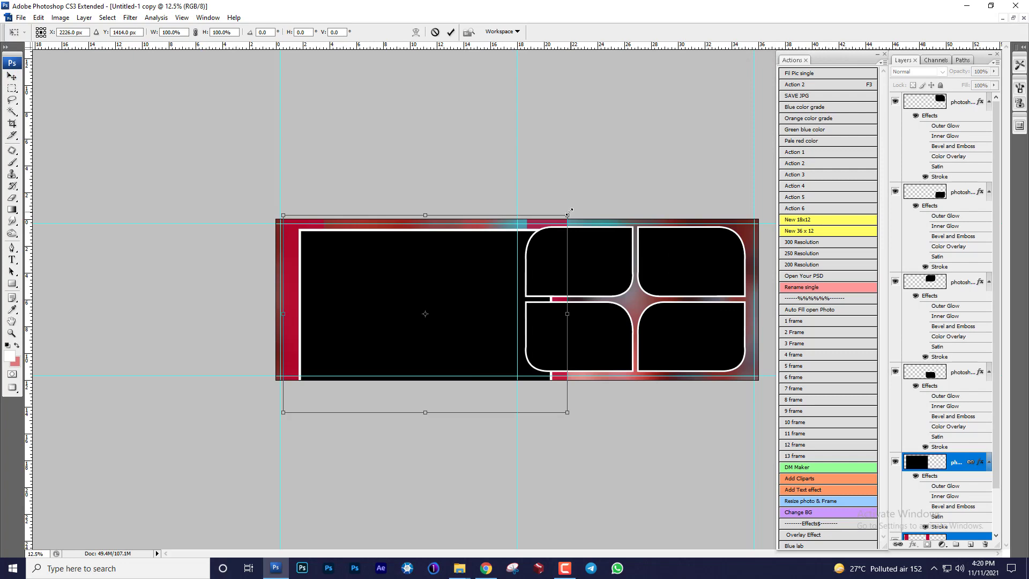
{"action": "left_click_drag", "start_coordinate": [568, 212], "coordinate": [502, 260]}
{"action": "key", "text": "ctrl+plus"}
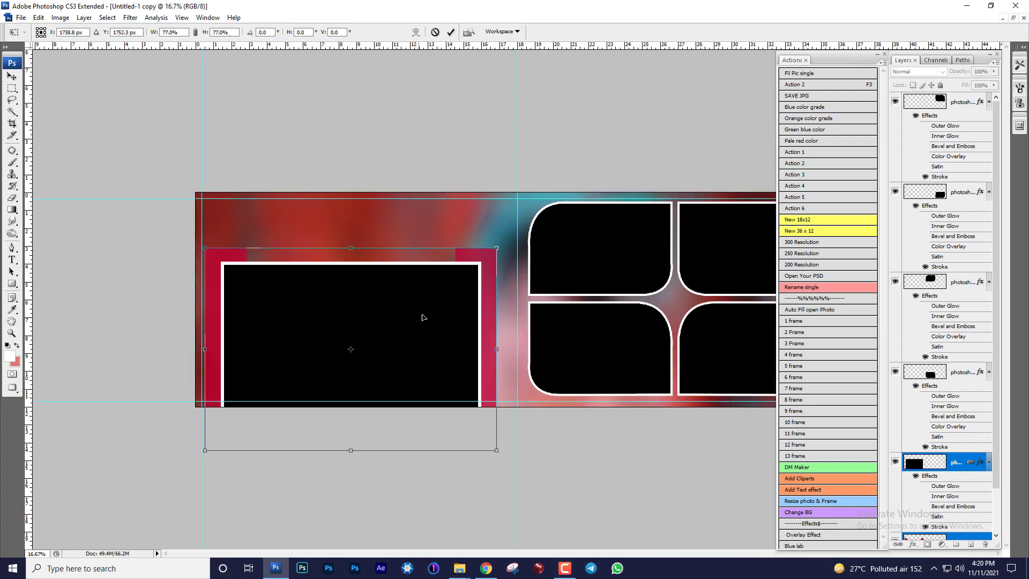
{"action": "left_click_drag", "start_coordinate": [422, 317], "coordinate": [464, 253]}
{"action": "key", "text": "Return"}
{"action": "key", "text": "f"}
{"action": "key", "text": "ctrl+plus"}
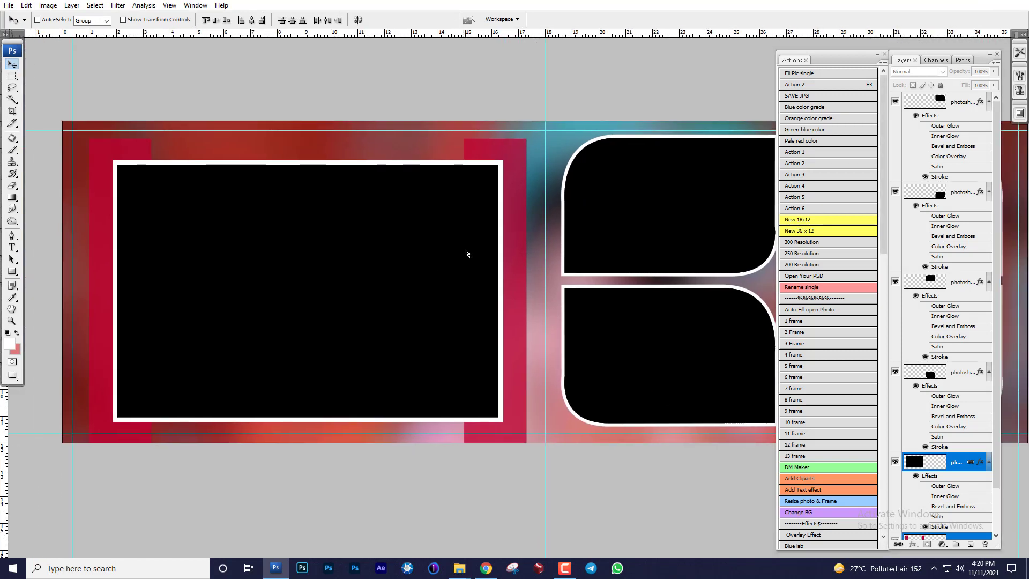
Scale the bracketed frame to a further 98.2%, move it up slightly and apply the transform
{"action": "key", "text": "ctrl+t"}
{"action": "left_click_drag", "start_coordinate": [524, 443], "coordinate": [516, 436]}
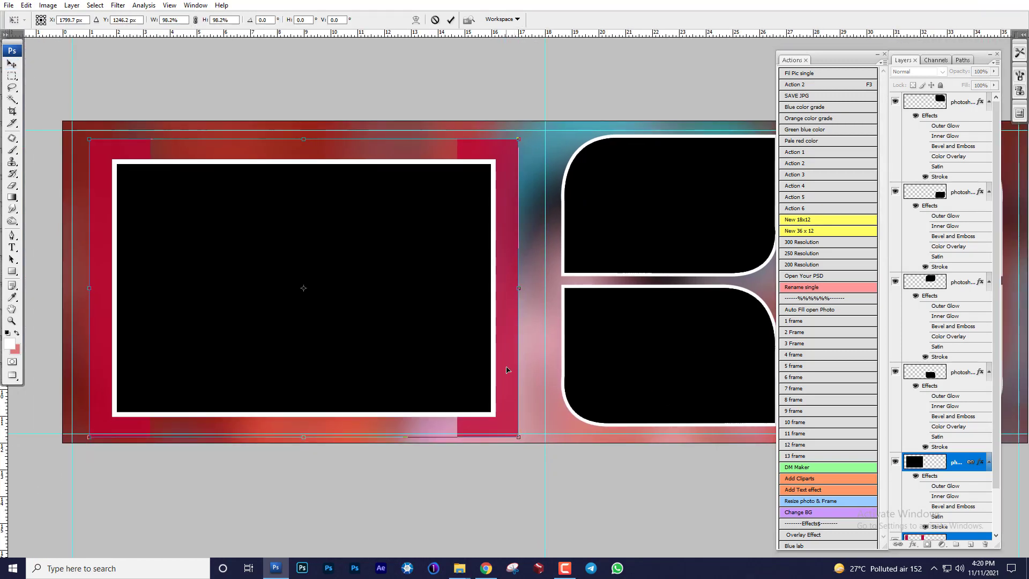
{"action": "left_click_drag", "start_coordinate": [494, 338], "coordinate": [494, 336]}
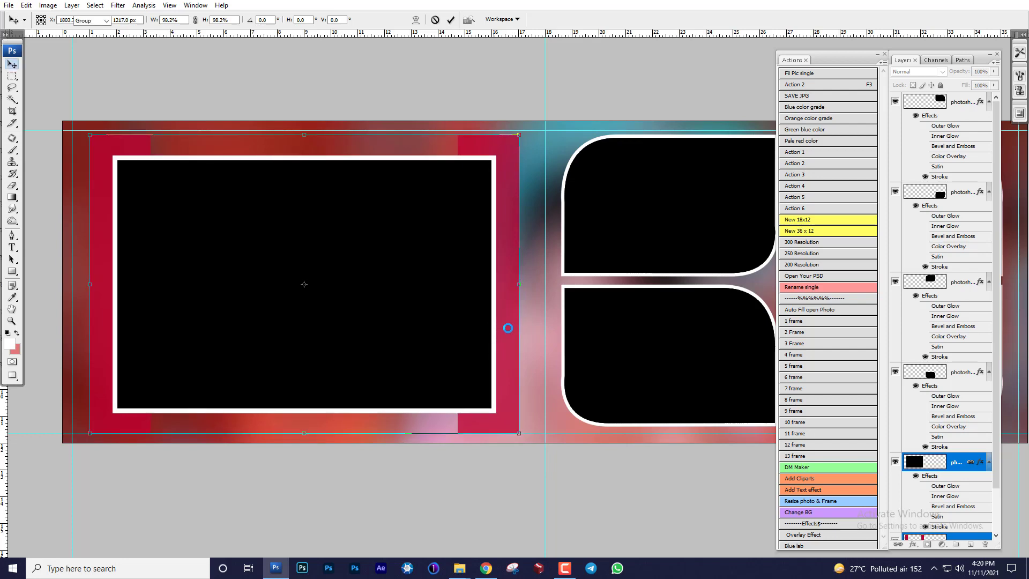
{"action": "key", "text": "Return"}
Nudge the bracketed frame up 8 px to centre it vertically on the left-hand page
{"action": "key", "text": "ctrl+plus"}
{"action": "left_click_drag", "start_coordinate": [448, 308], "coordinate": [517, 305]}
{"action": "key", "text": "Up"}
{"action": "key", "text": "Up"}
{"action": "key", "text": "Up"}
{"action": "key", "text": "Up"}
{"action": "key", "text": "Up"}
{"action": "key", "text": "Up"}
{"action": "key", "text": "Up"}
{"action": "key", "text": "Up"}
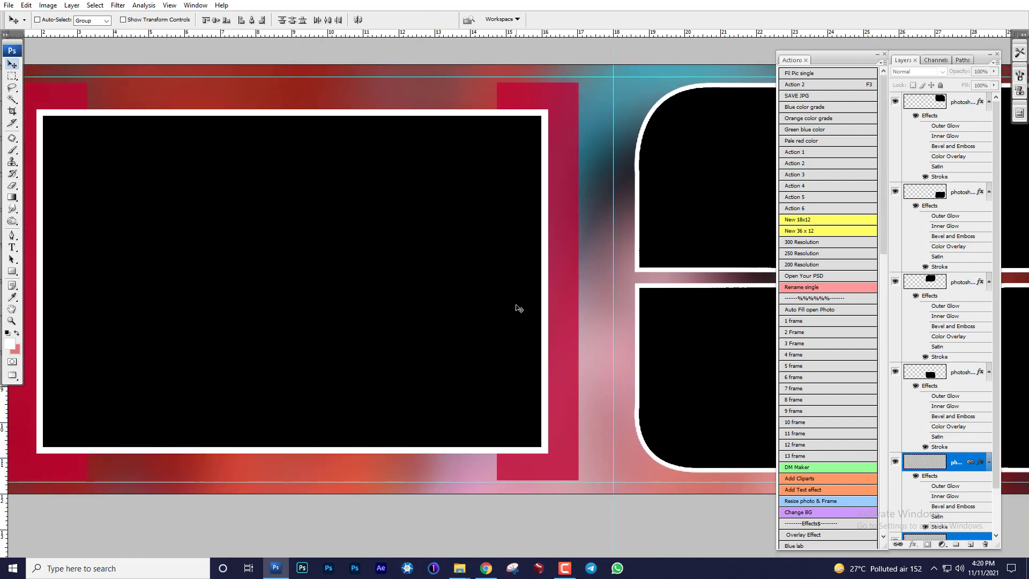
{"action": "key", "text": "ctrl+minus"}
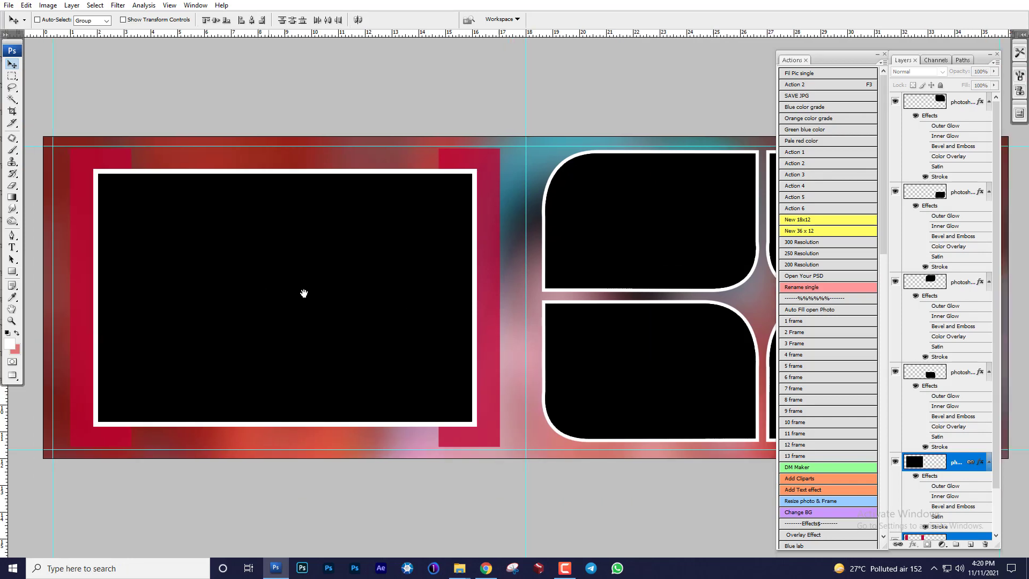
Select only the black rectangle layer of the left-hand frame
{"action": "left_click_drag", "start_coordinate": [303, 293], "coordinate": [394, 296]}
{"action": "right_click", "coordinate": [332, 256]}
{"action": "left_click", "coordinate": [354, 263]}
{"action": "key", "text": "ctrl+minus"}
{"action": "left_click_drag", "start_coordinate": [534, 275], "coordinate": [318, 244]}
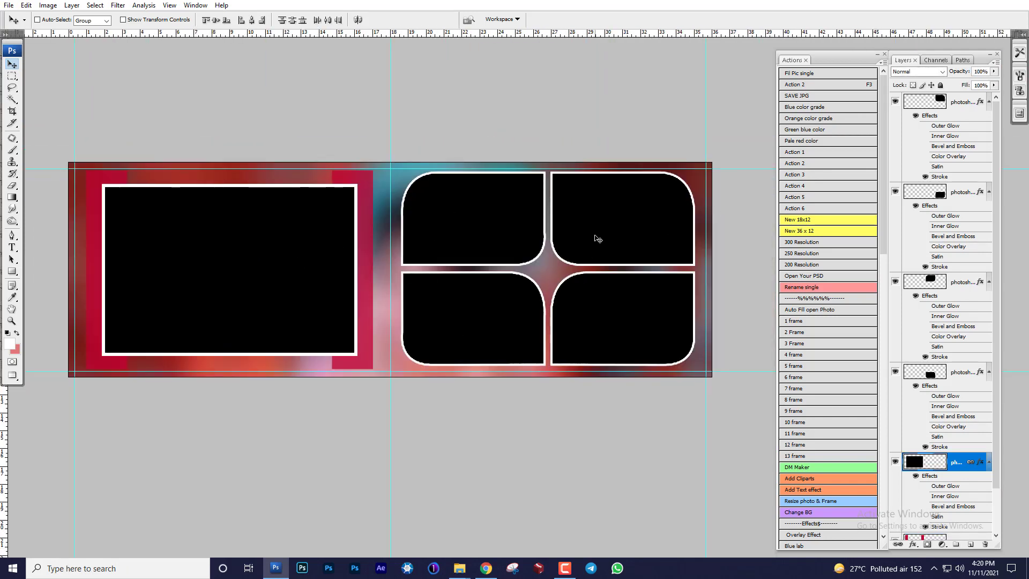
Create a new blank 36 x 12 document with page guides and duplicate it as Untitled-2 copy
{"action": "key", "text": "ctrl+n"}
{"action": "key", "text": "Return"}
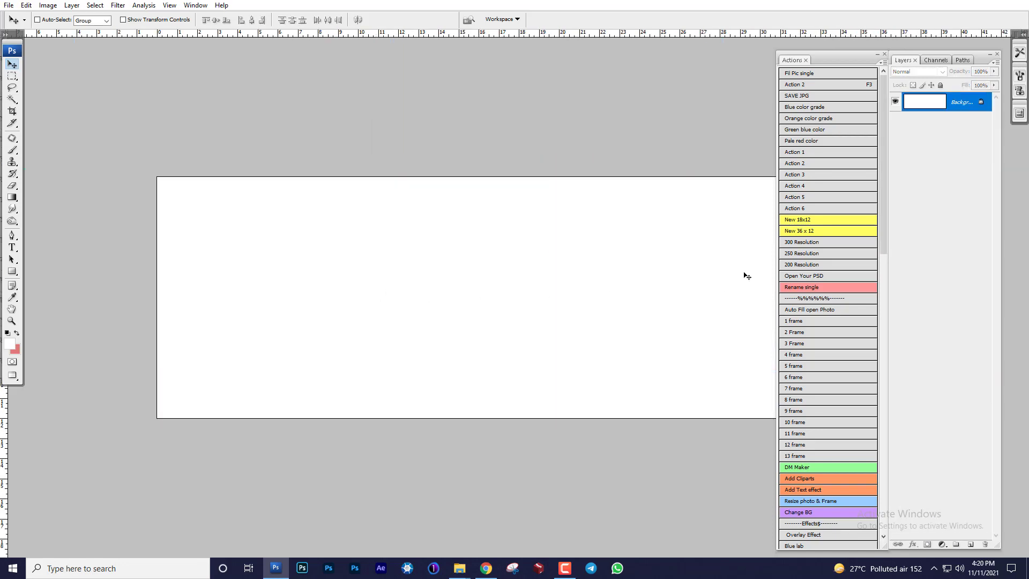
{"action": "key", "text": "F3"}
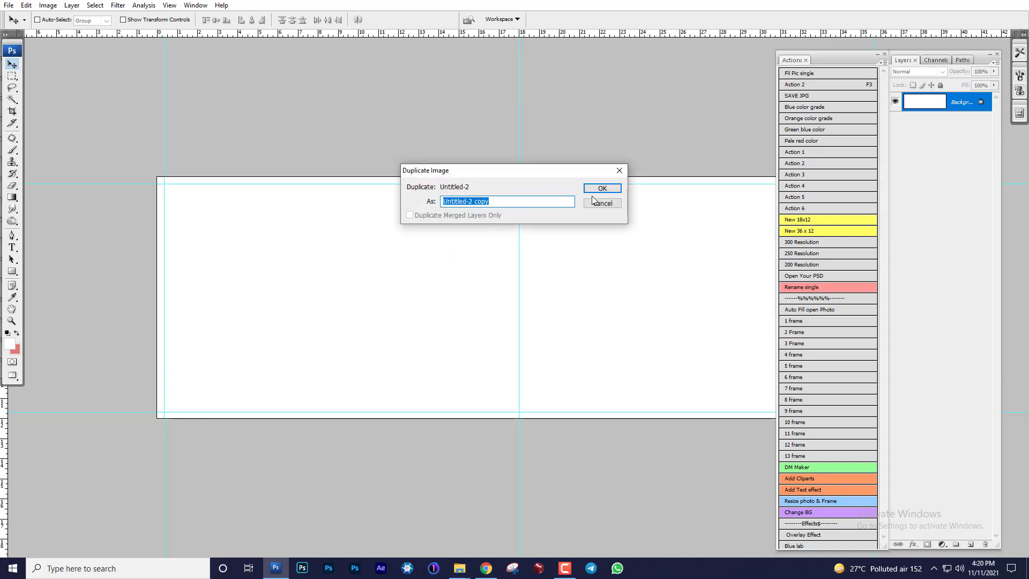
{"action": "left_click", "coordinate": [581, 191]}
{"action": "key", "text": "ctrl+plus"}
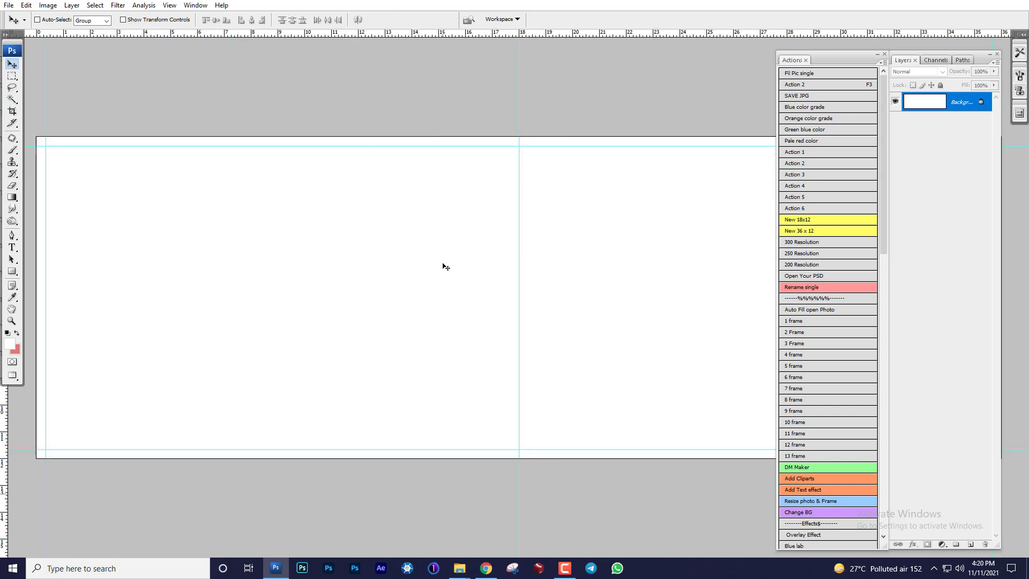
Activate the Custom Shape tool and browse through its loaded shape library
{"action": "left_click_drag", "start_coordinate": [425, 258], "coordinate": [565, 257]}
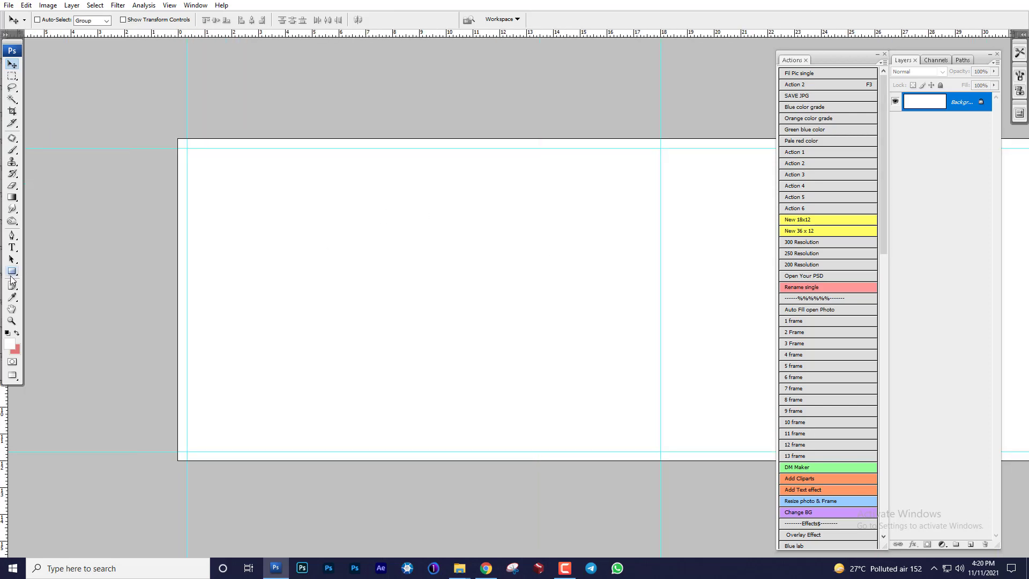
{"action": "left_click", "coordinate": [11, 274]}
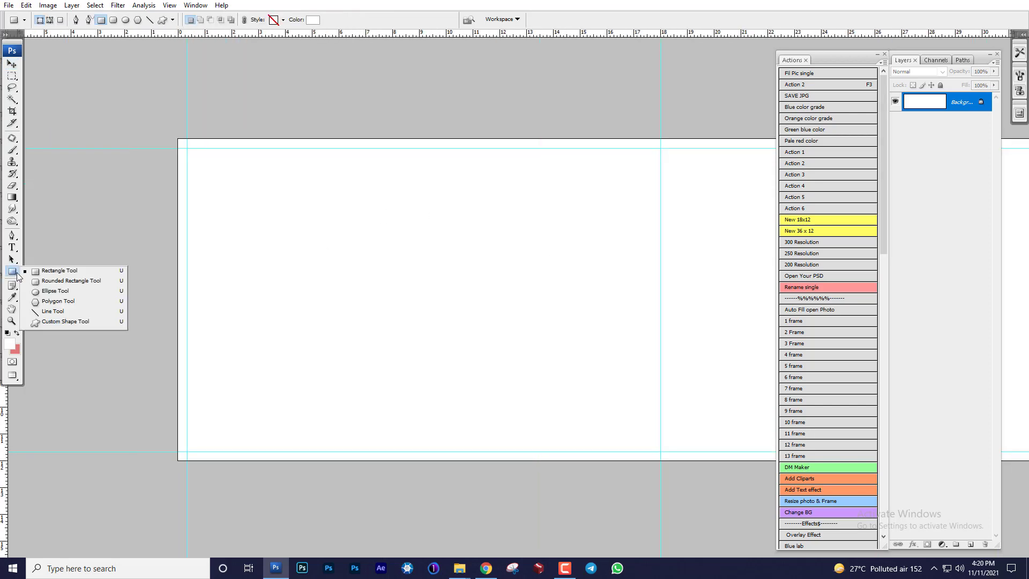
{"action": "left_click", "coordinate": [60, 322]}
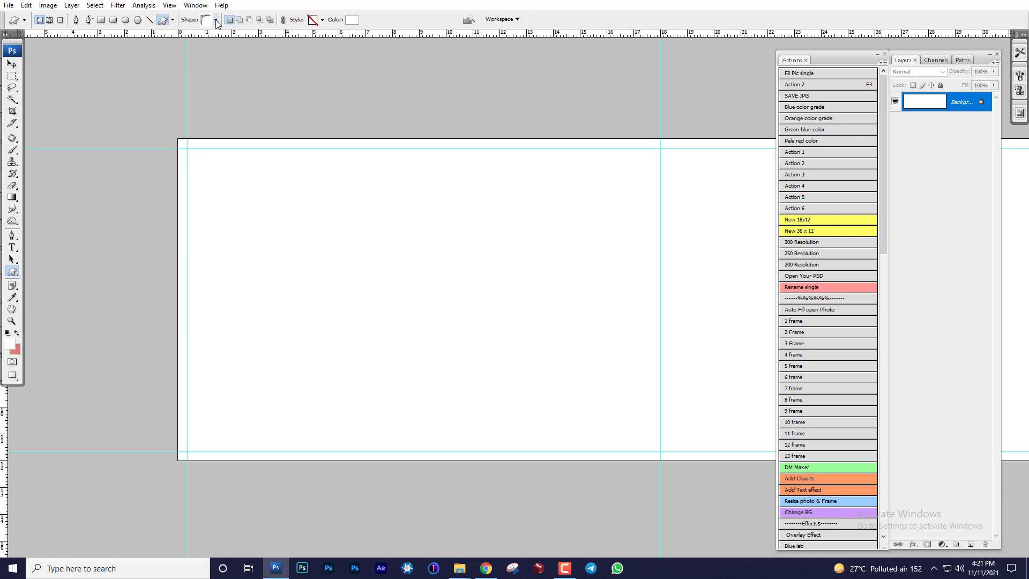
{"action": "left_click", "coordinate": [216, 22]}
{"action": "scroll", "coordinate": [567, 128], "scroll_direction": "down", "scroll_amount": 3}
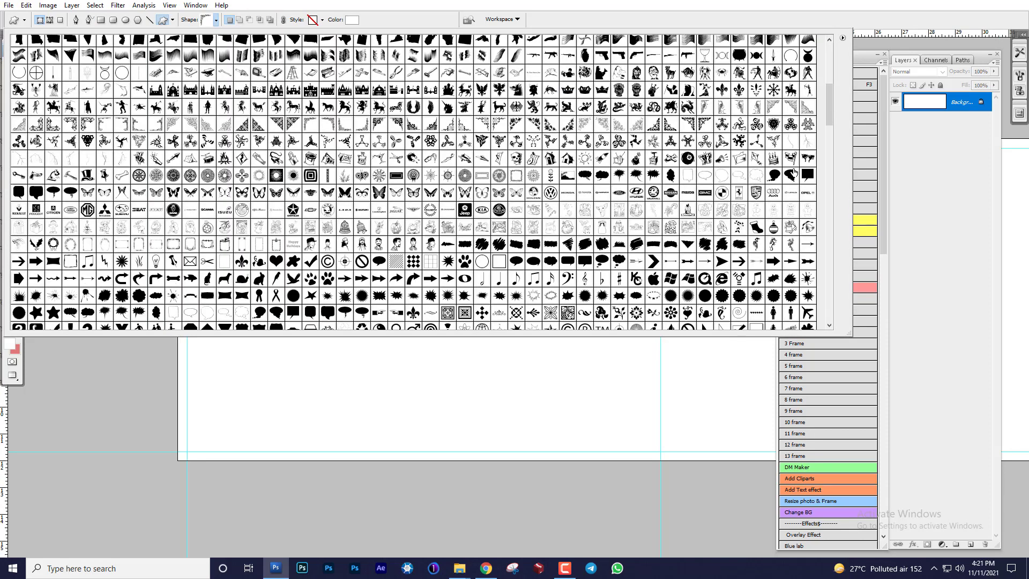
{"action": "left_click_drag", "start_coordinate": [826, 121], "coordinate": [822, 90]}
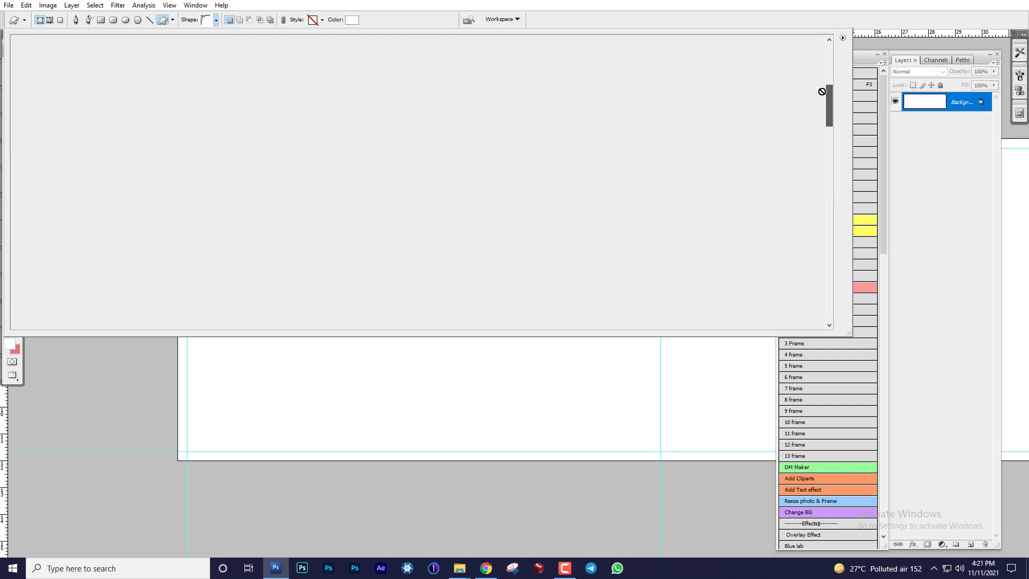
{"action": "scroll", "coordinate": [482, 202], "scroll_direction": "up", "scroll_amount": 3}
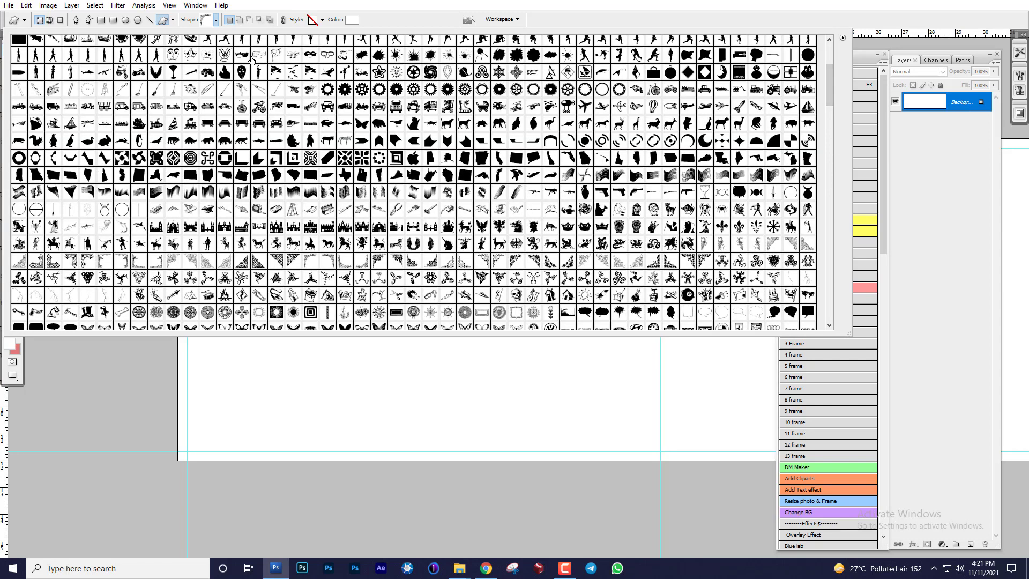
{"action": "left_click", "coordinate": [216, 21]}
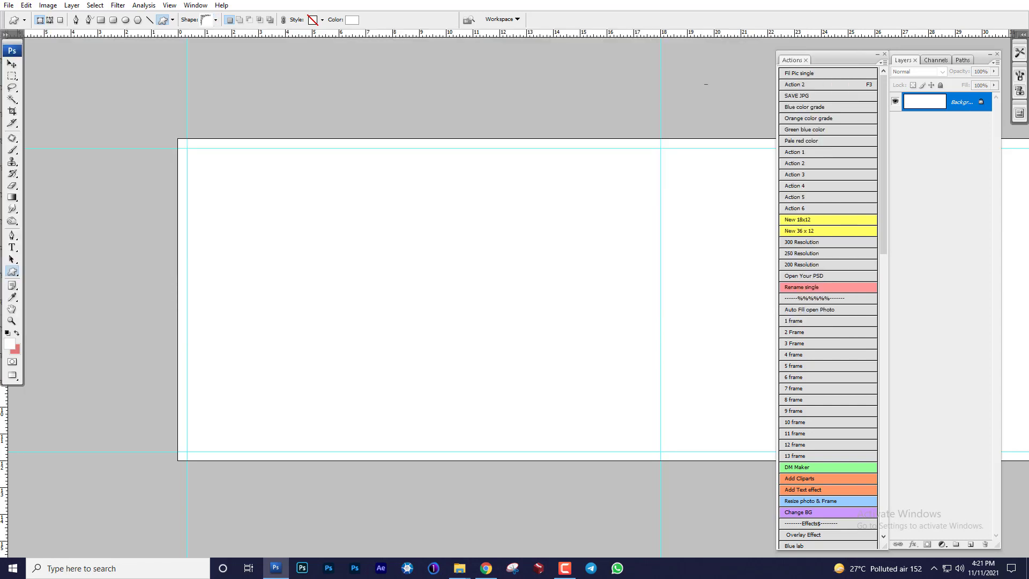
Reset the custom shape library, replacing the current shapes with the default ones
{"action": "left_click", "coordinate": [217, 22]}
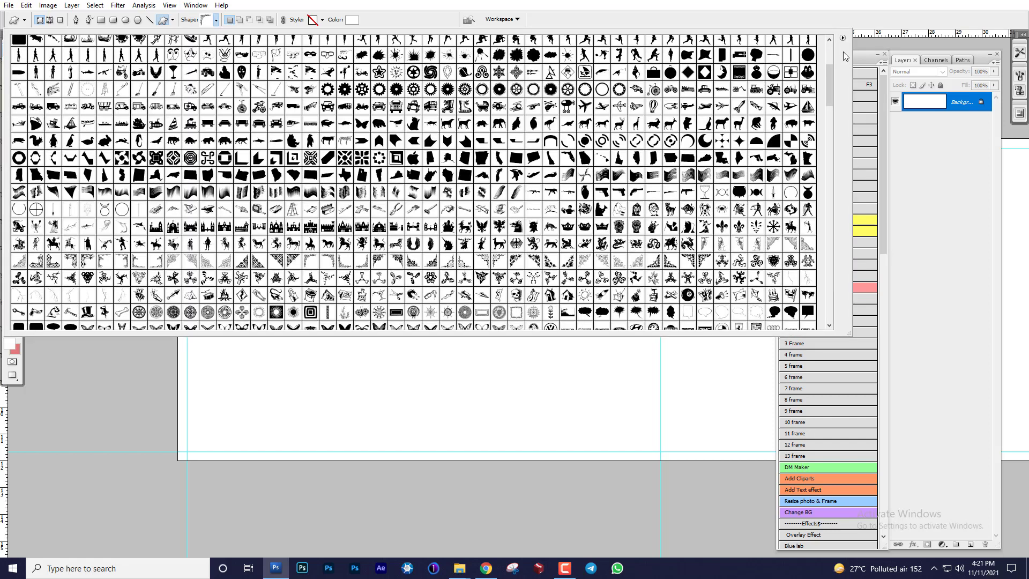
{"action": "left_click", "coordinate": [843, 38]}
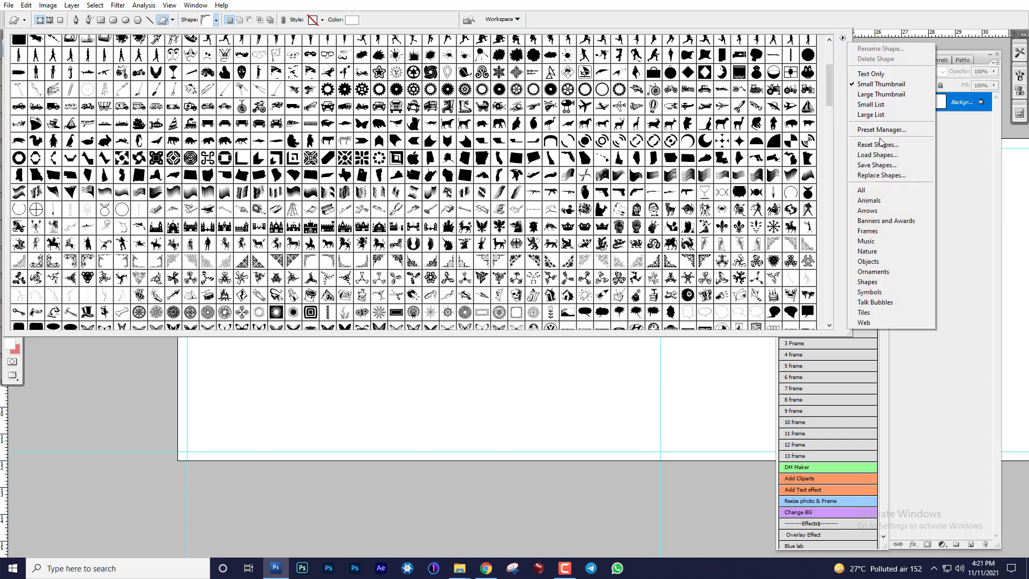
{"action": "left_click", "coordinate": [865, 146]}
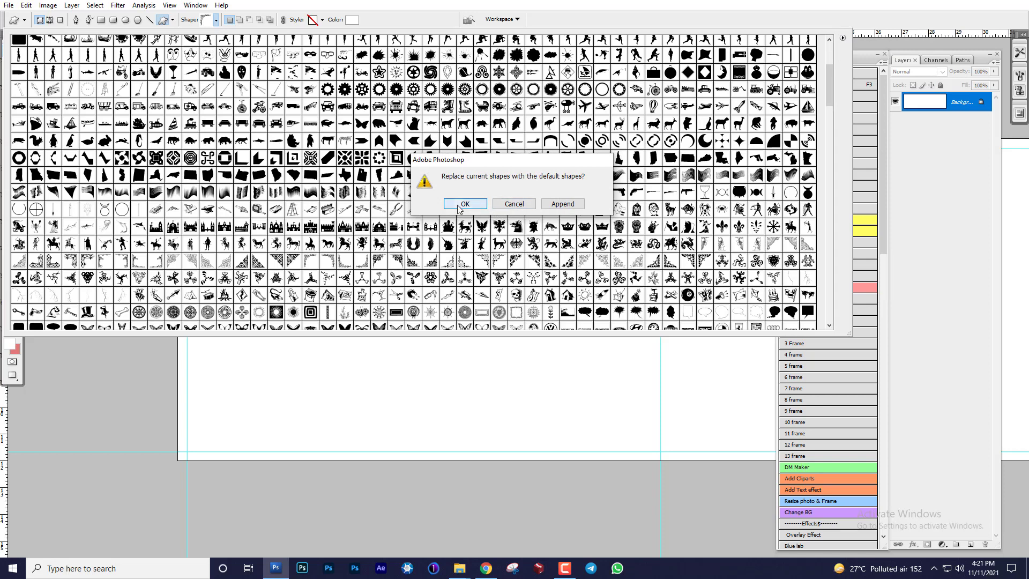
{"action": "left_click", "coordinate": [464, 204]}
{"action": "left_click", "coordinate": [843, 38]}
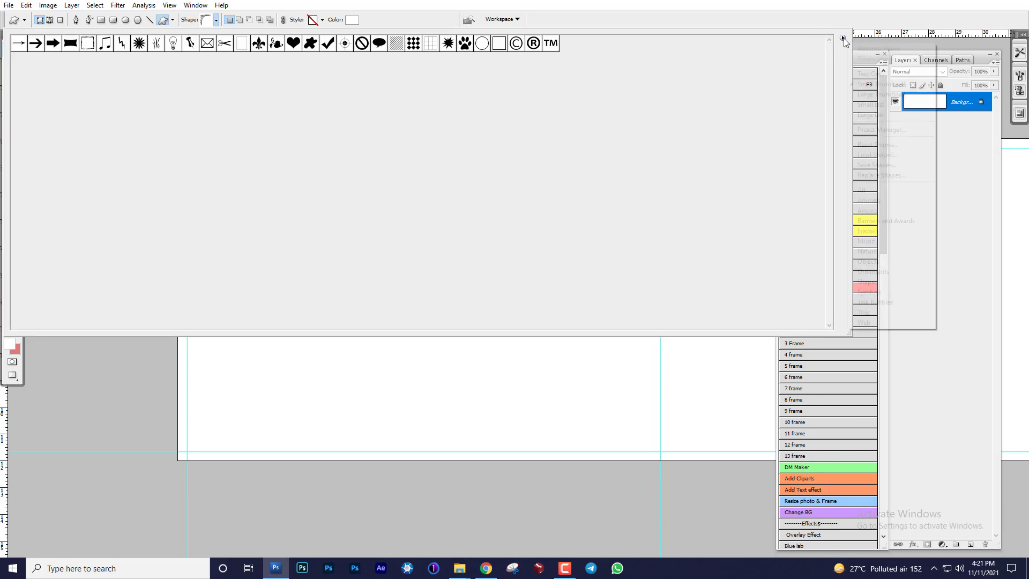
{"action": "left_click", "coordinate": [407, 414]}
{"action": "left_click", "coordinate": [407, 414]}
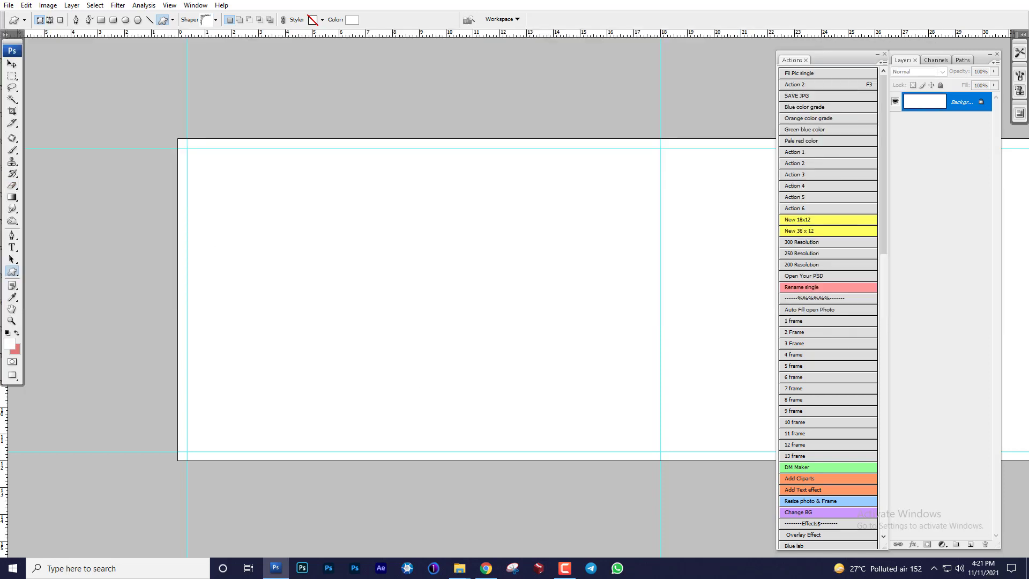
Load a CSH file from the shapes folder into the Custom Shapes presets with the Preset Manager
{"action": "left_click", "coordinate": [27, 6]}
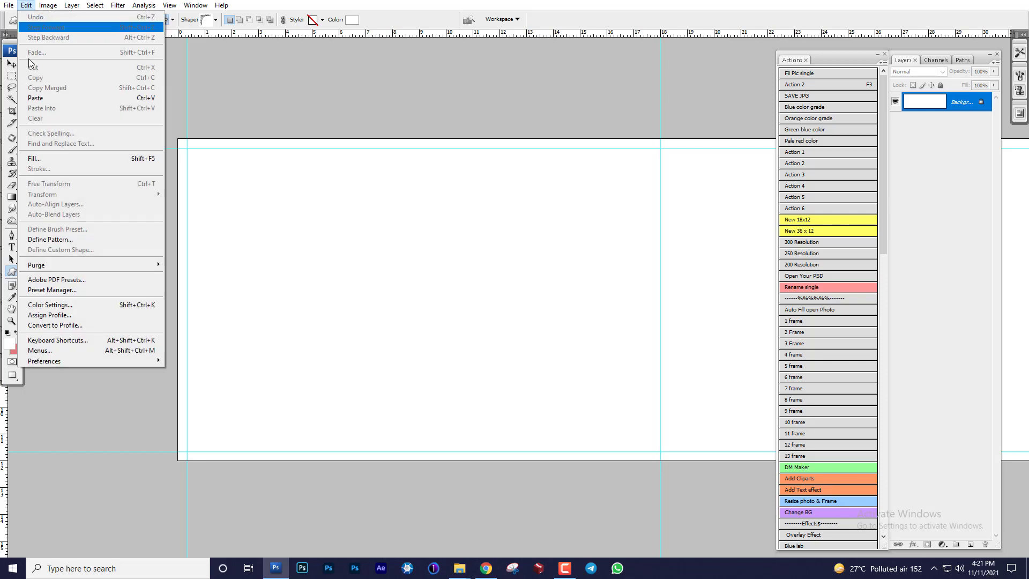
{"action": "left_click", "coordinate": [54, 290]}
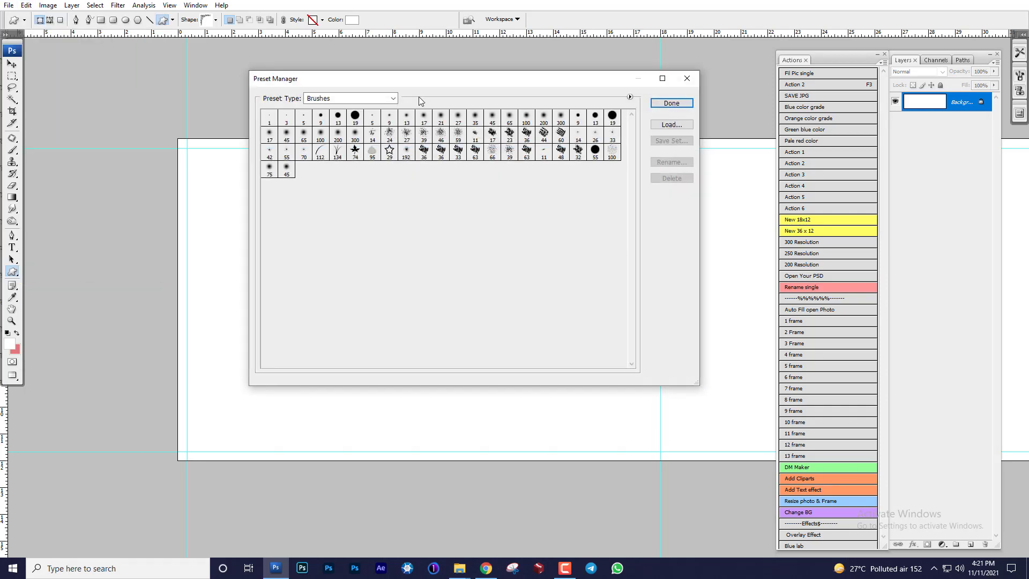
{"action": "left_click", "coordinate": [375, 98]}
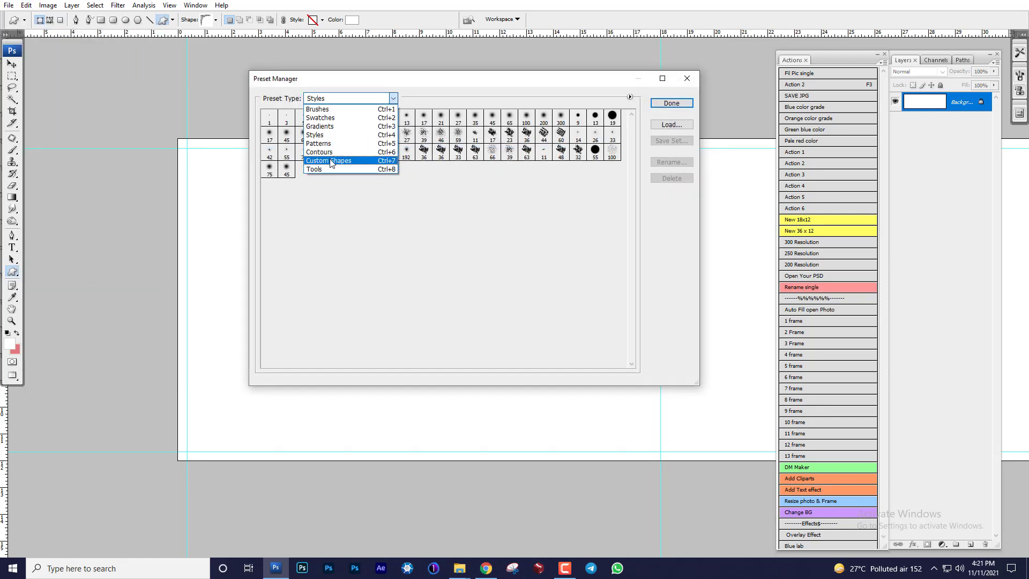
{"action": "left_click", "coordinate": [342, 163]}
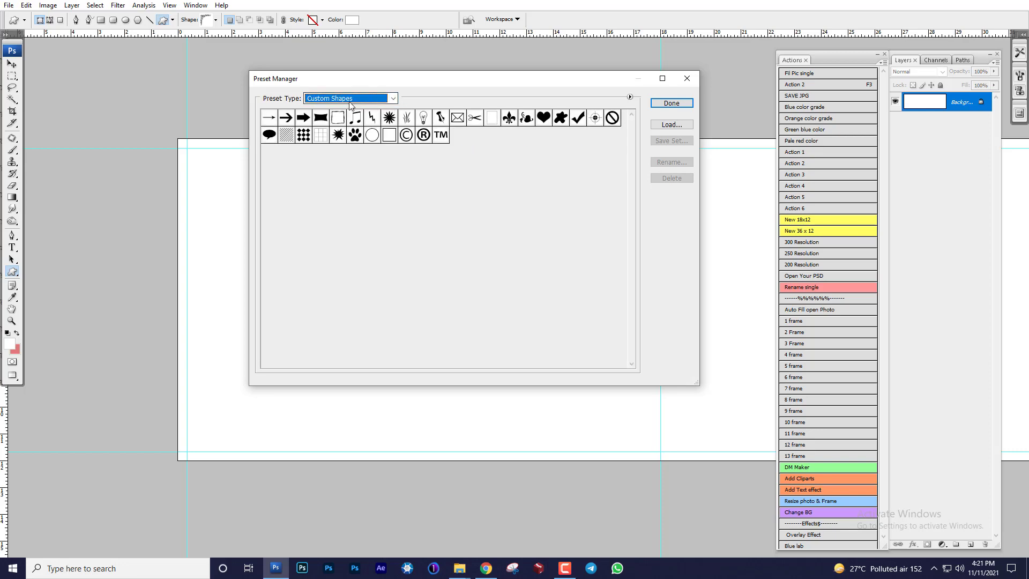
{"action": "left_click", "coordinate": [664, 125]}
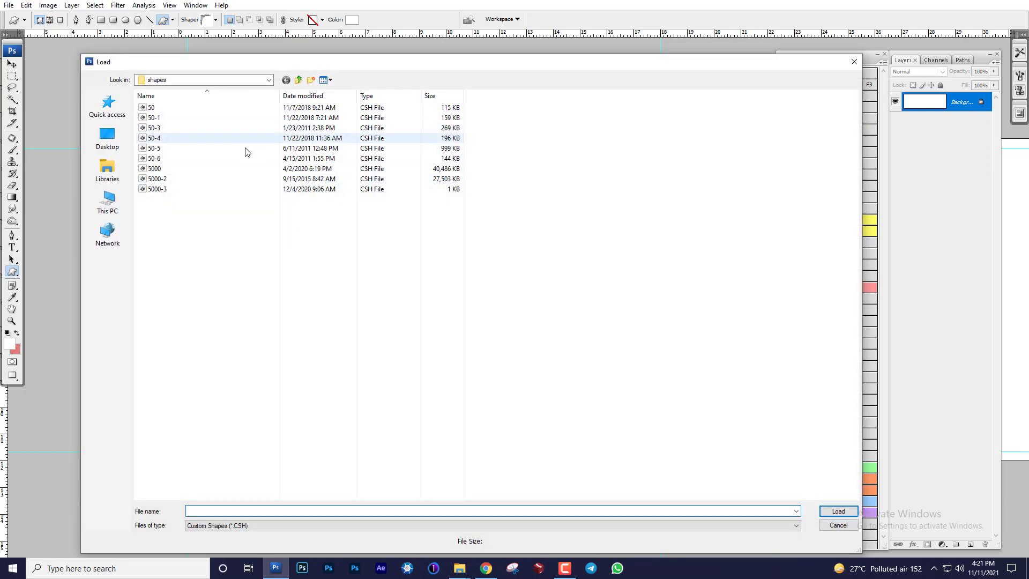
{"action": "left_click", "coordinate": [327, 80]}
{"action": "left_click", "coordinate": [343, 105]}
{"action": "double_click", "coordinate": [181, 131]}
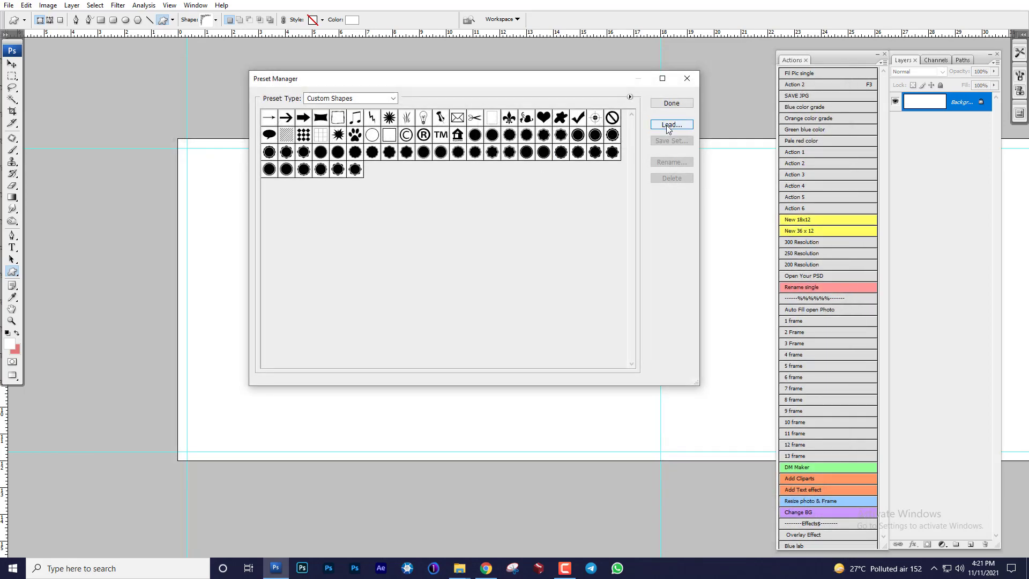
Load the shape files 50-1, 50-3, 50-4 and 50-5 into the Custom Shapes presets and close the Preset Manager
{"action": "left_click", "coordinate": [668, 125]}
{"action": "double_click", "coordinate": [223, 115]}
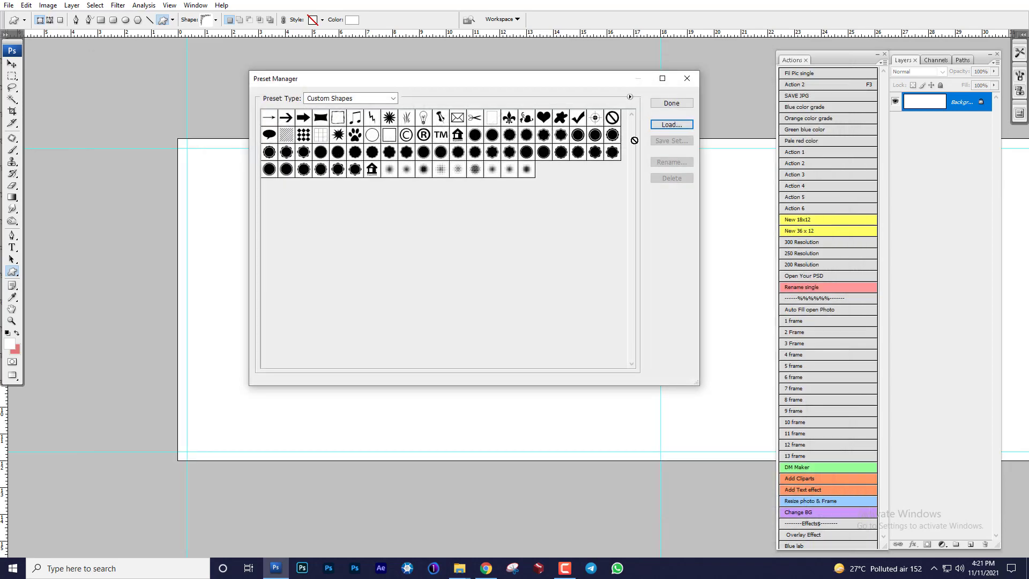
{"action": "left_click", "coordinate": [657, 126]}
{"action": "double_click", "coordinate": [277, 115]}
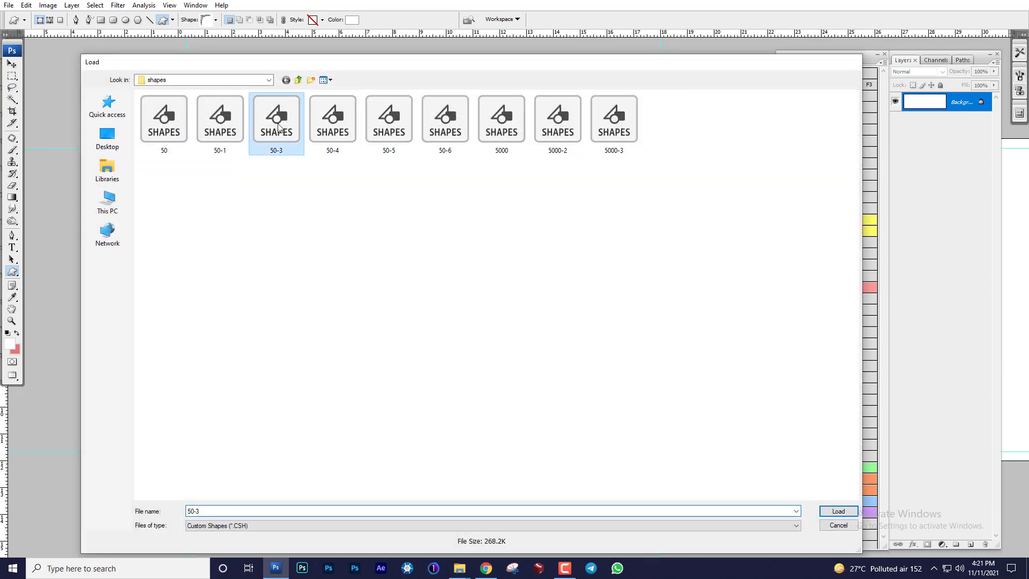
{"action": "left_click", "coordinate": [672, 125]}
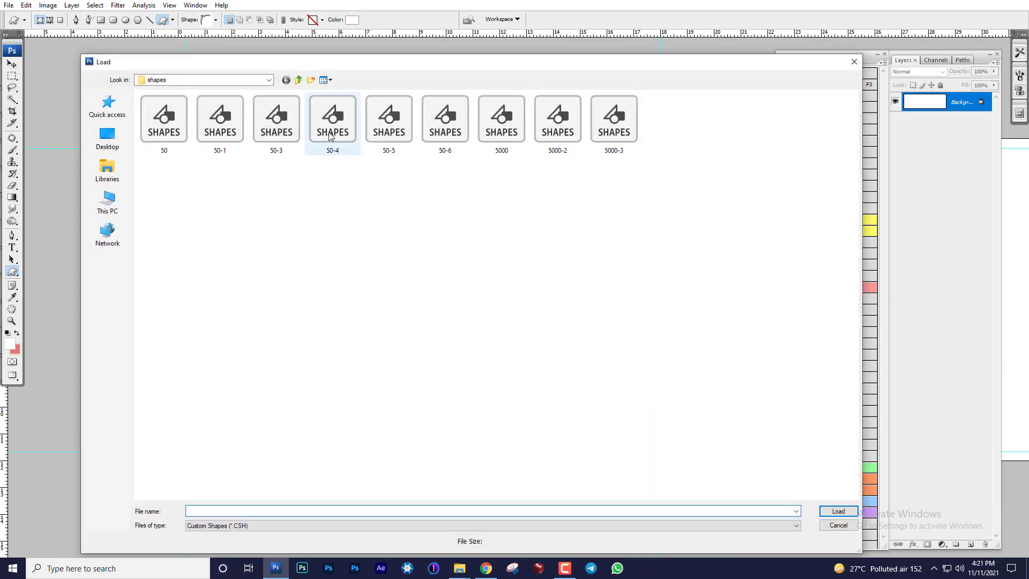
{"action": "double_click", "coordinate": [330, 115]}
{"action": "left_click", "coordinate": [671, 124]}
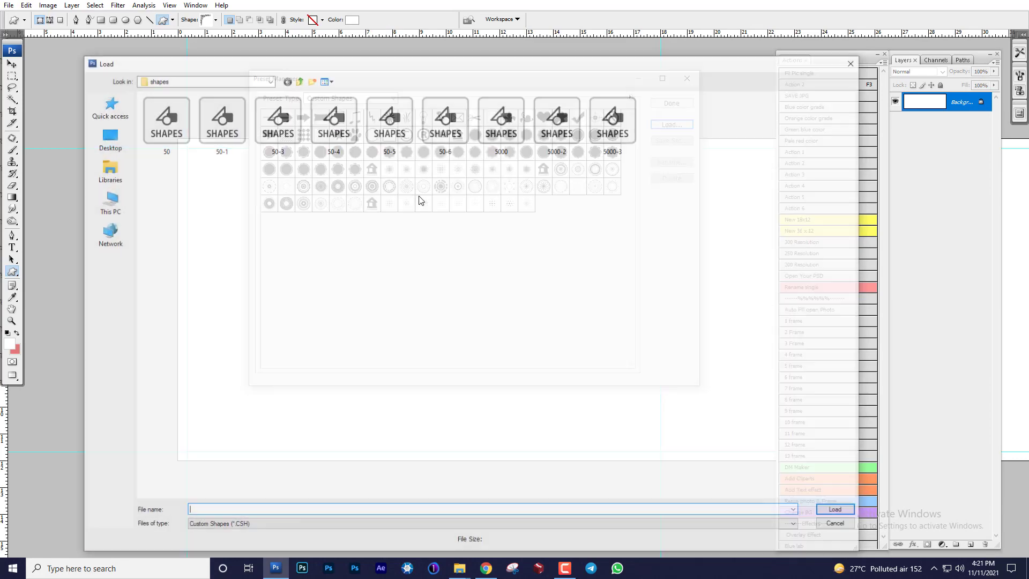
{"action": "double_click", "coordinate": [394, 137]}
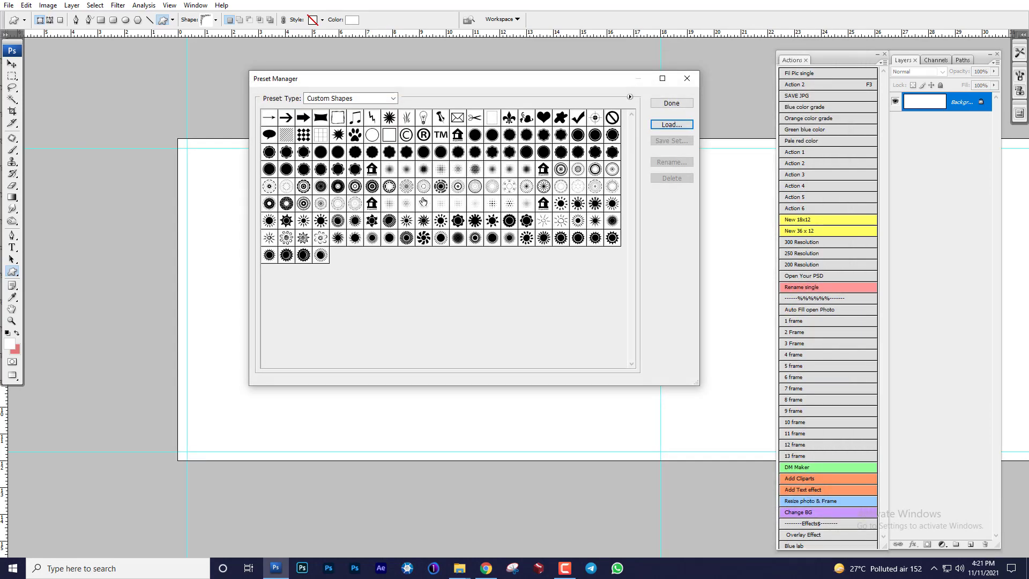
{"action": "left_click", "coordinate": [408, 204]}
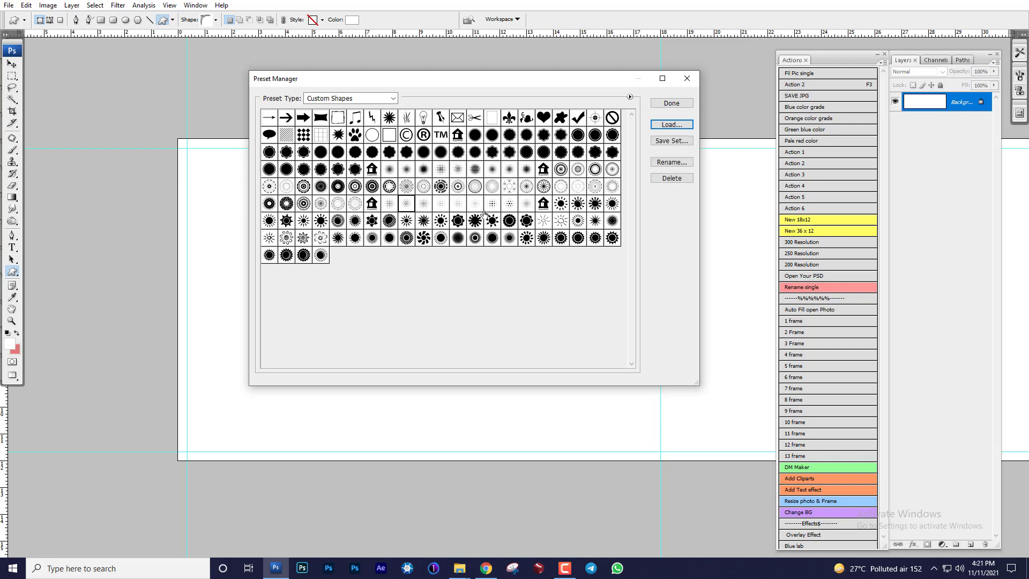
{"action": "left_click", "coordinate": [670, 103]}
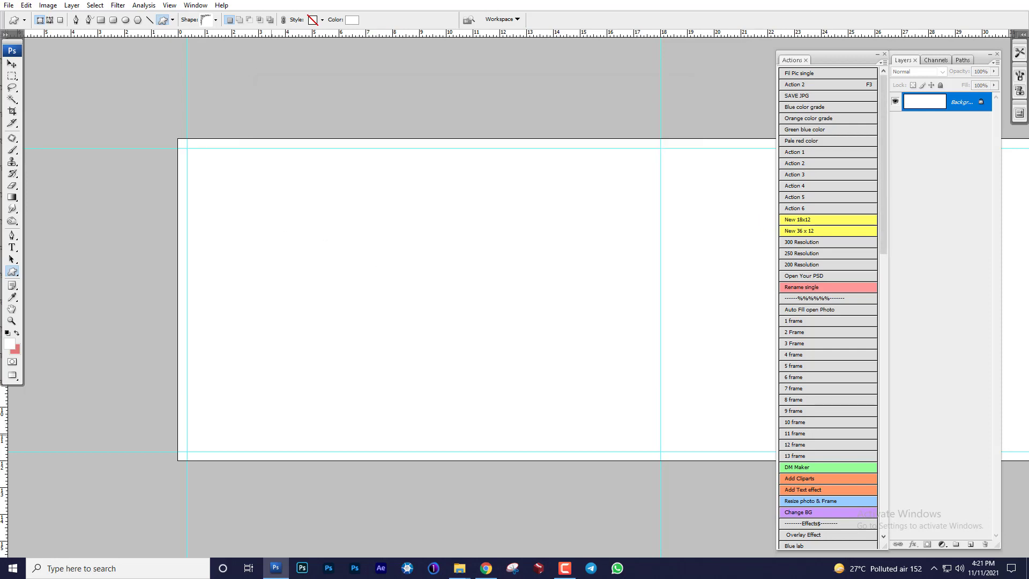
Draw a white floral corner shape about 7.5 inches wide on the left page and fill the Background layer with the pink background colour
{"action": "left_click_drag", "start_coordinate": [268, 191], "coordinate": [605, 399]}
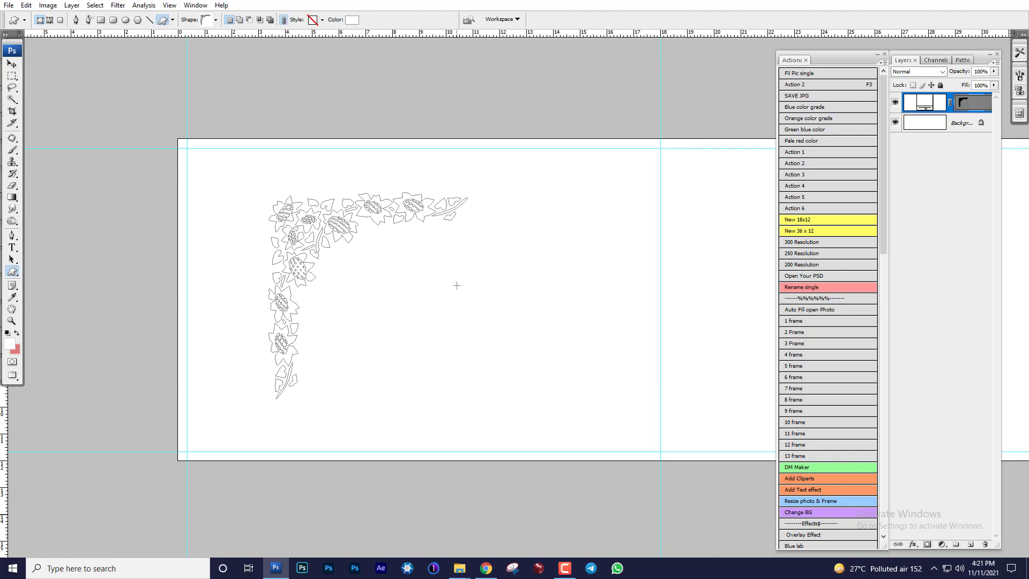
{"action": "key", "text": "Return"}
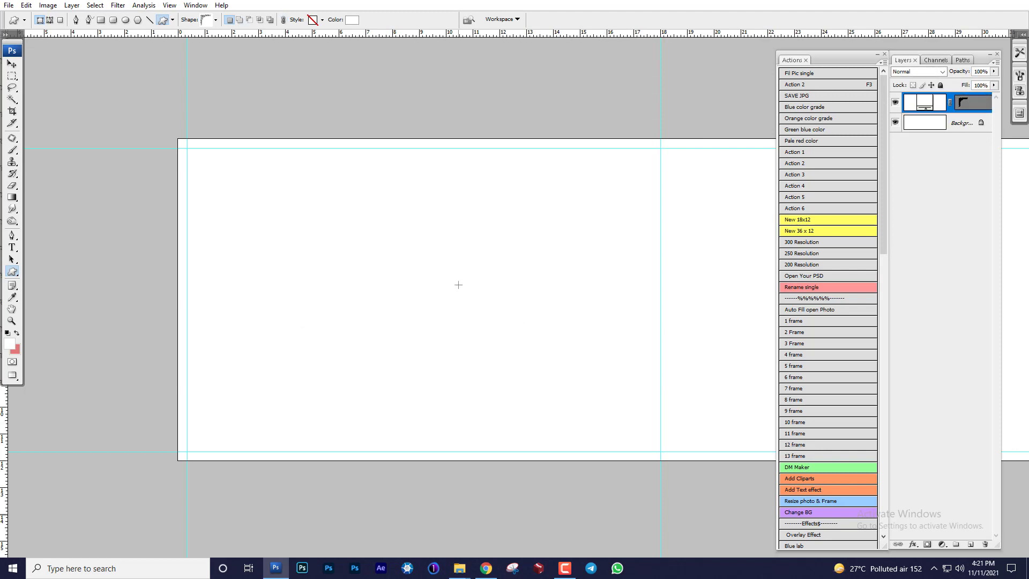
{"action": "left_click", "coordinate": [952, 127]}
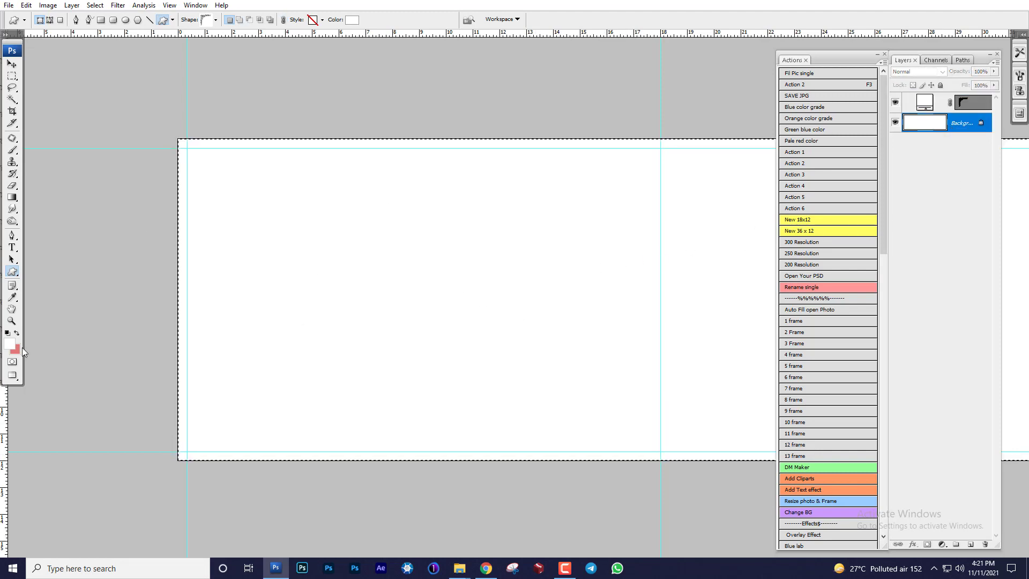
{"action": "key", "text": "ctrl+BackSpace"}
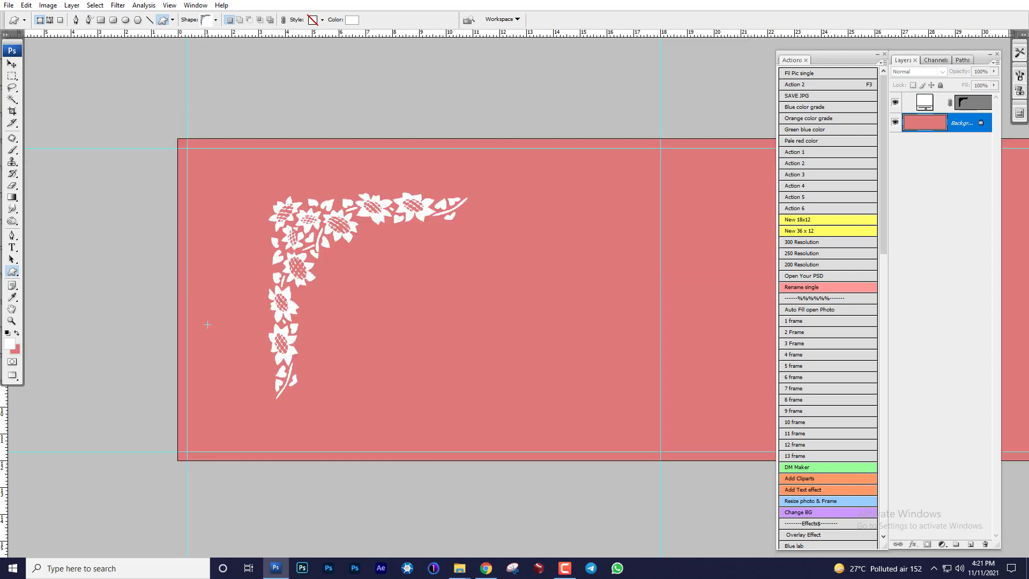
Move the floral corner shape so it sits flush in the upper-left corner of the spread
{"action": "key", "text": "v"}
{"action": "right_click", "coordinate": [402, 208]}
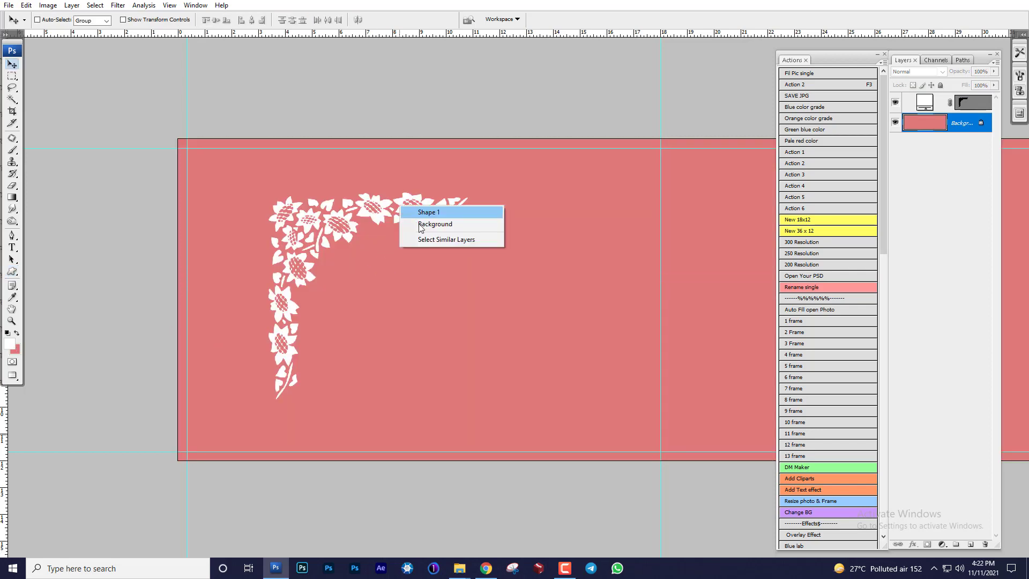
{"action": "left_click", "coordinate": [419, 217]}
{"action": "left_click_drag", "start_coordinate": [388, 222], "coordinate": [330, 184]}
{"action": "key", "text": "ctrl+t"}
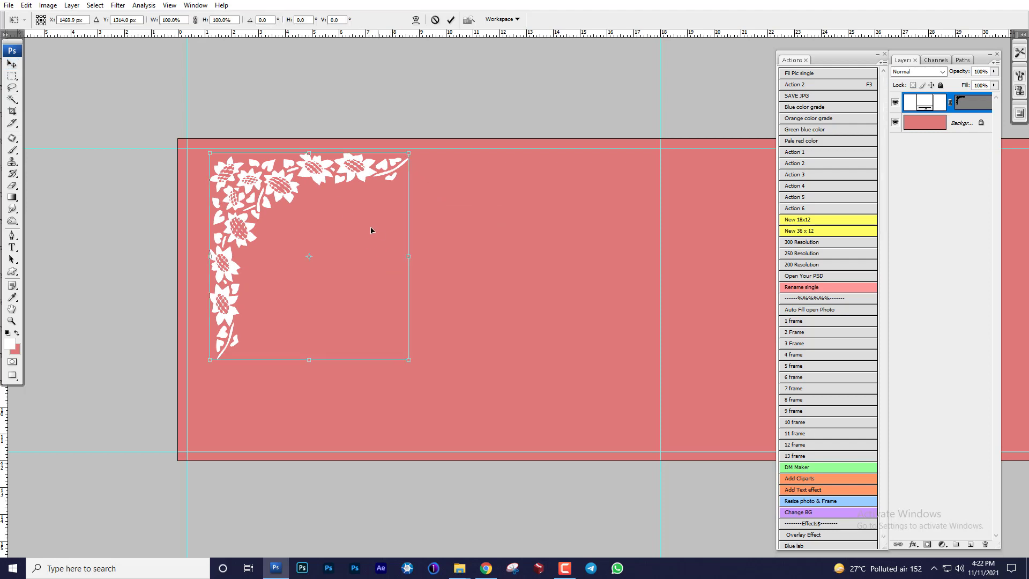
{"action": "left_click_drag", "start_coordinate": [350, 221], "coordinate": [325, 208]}
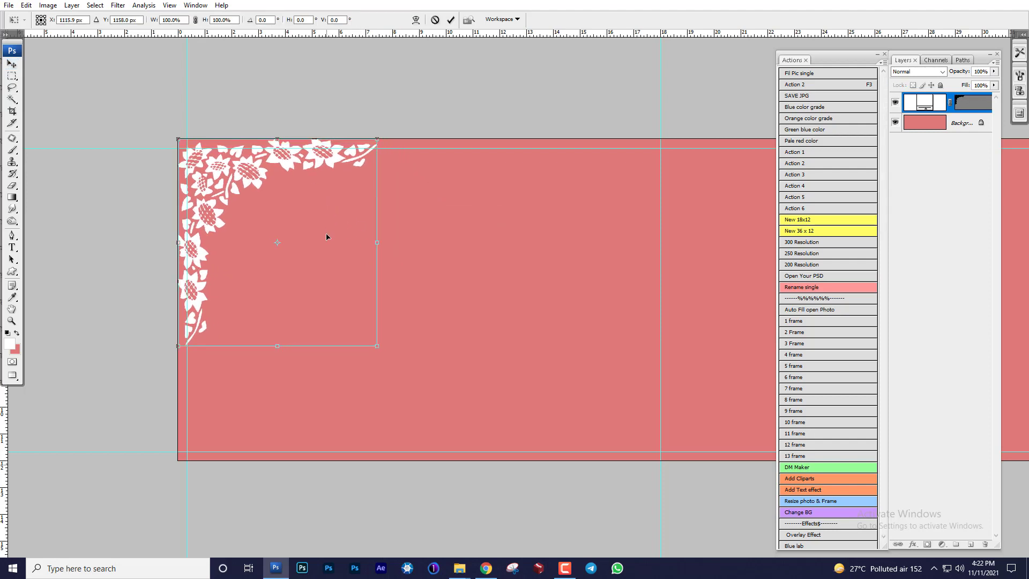
{"action": "key", "text": "Return"}
Draw a white sunburst flower custom shape about 6.4 inches wide above the Background layer and place it mid-height on the left page
{"action": "right_click", "coordinate": [448, 223]}
{"action": "left_click", "coordinate": [462, 232]}
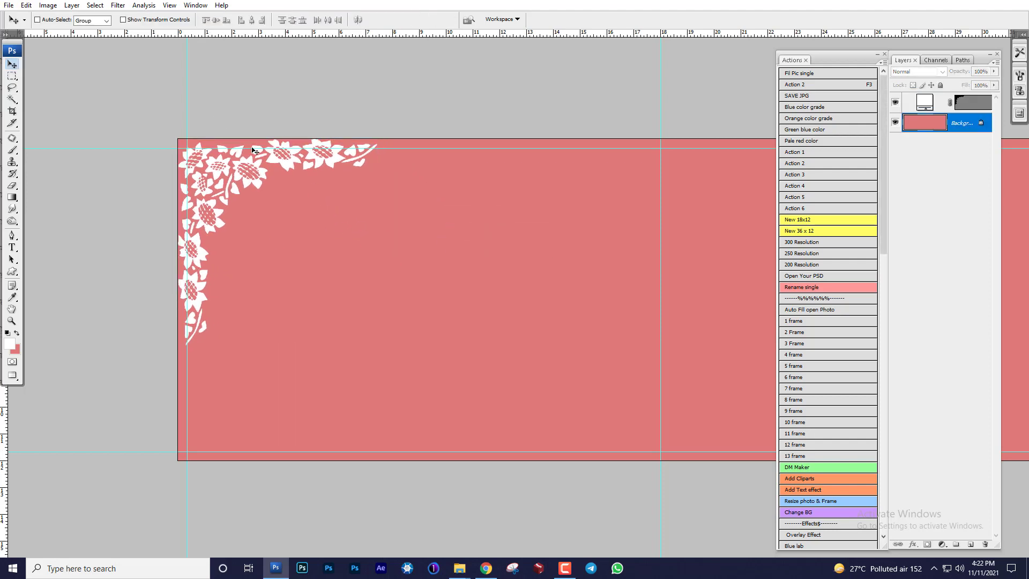
{"action": "key", "text": "u"}
{"action": "left_click", "coordinate": [216, 21]}
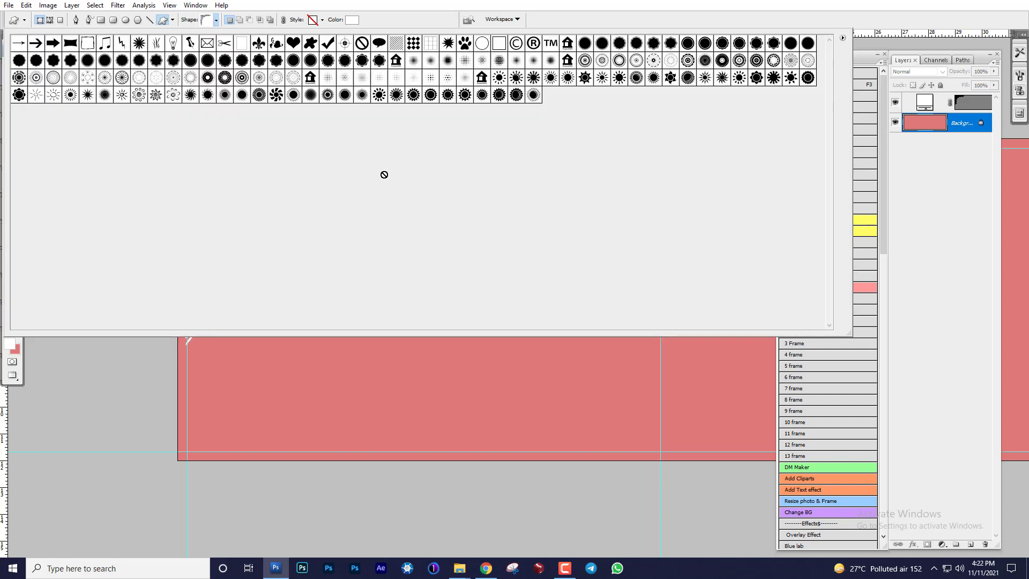
{"action": "left_click", "coordinate": [326, 96]}
{"action": "key", "text": "Return"}
{"action": "left_click_drag", "start_coordinate": [436, 219], "coordinate": [607, 390]}
{"action": "key", "text": "v"}
{"action": "left_click_drag", "start_coordinate": [521, 284], "coordinate": [450, 255]}
Draw a white eight-pointed star frame with double inner outlines, about 9.3 inches wide, above the Background layer on the right page
{"action": "scroll", "coordinate": [402, 246], "scroll_direction": "right", "scroll_amount": 10}
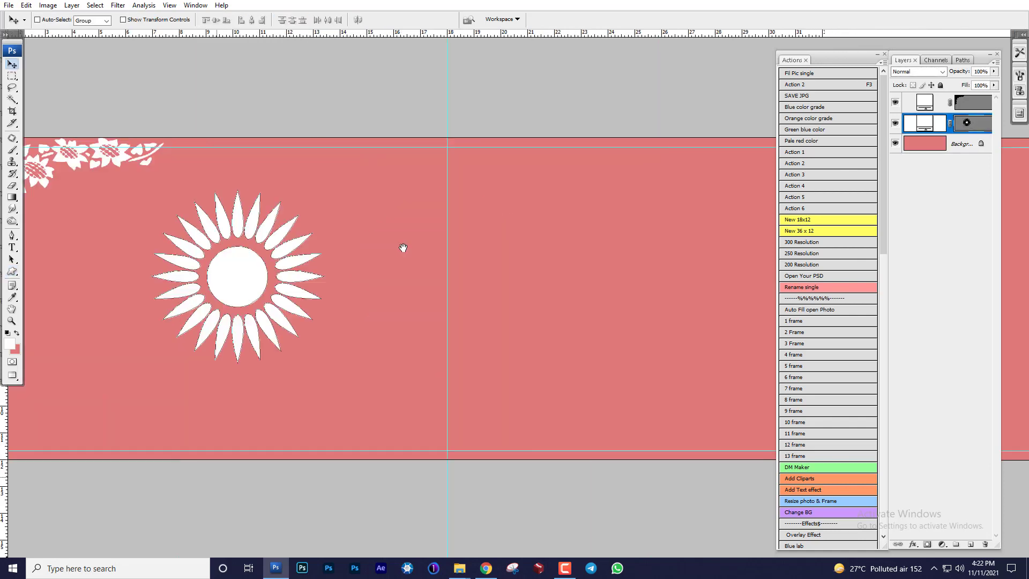
{"action": "right_click", "coordinate": [461, 214]}
{"action": "left_click", "coordinate": [462, 215]}
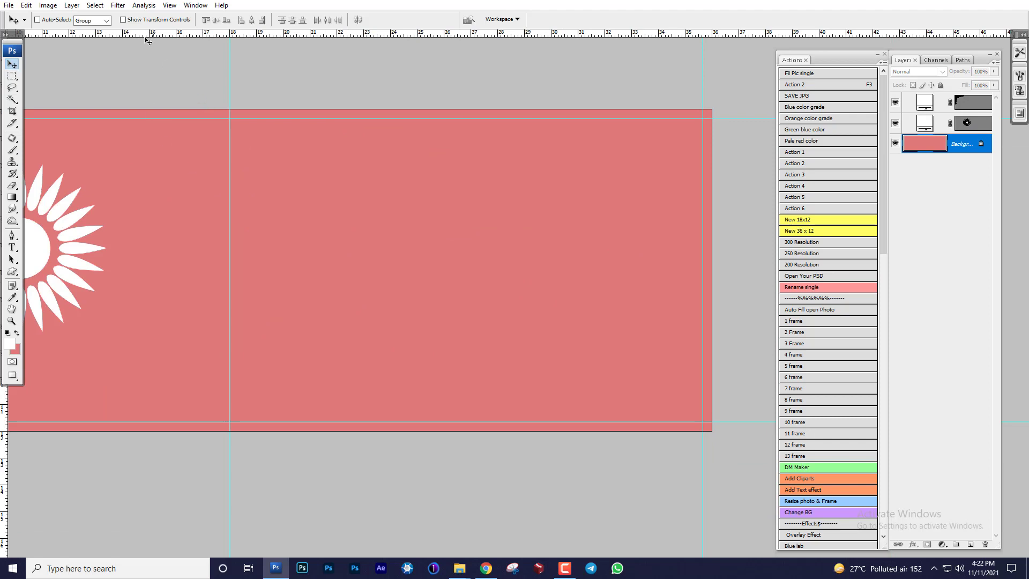
{"action": "key", "text": "u"}
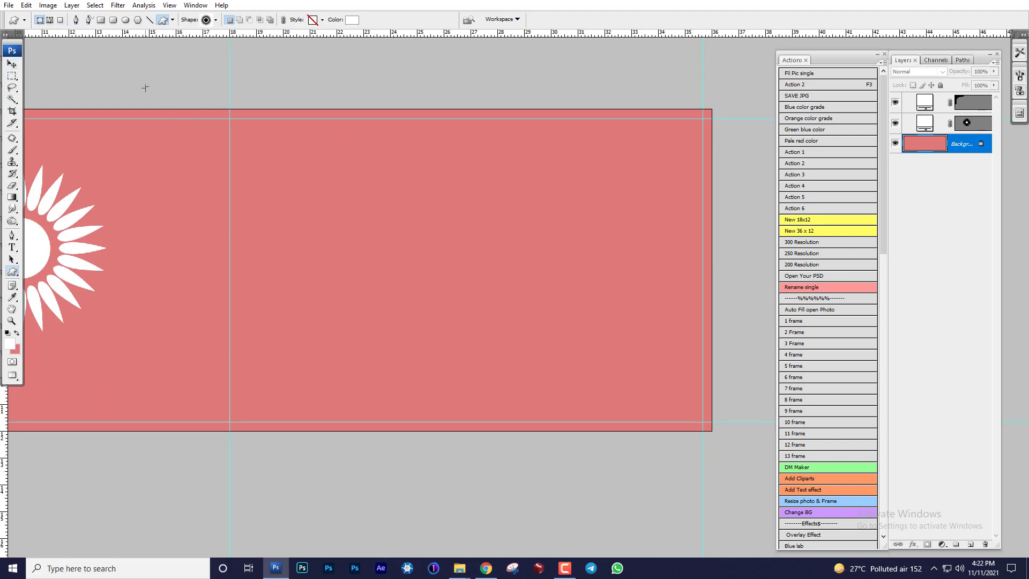
{"action": "left_click", "coordinate": [215, 20]}
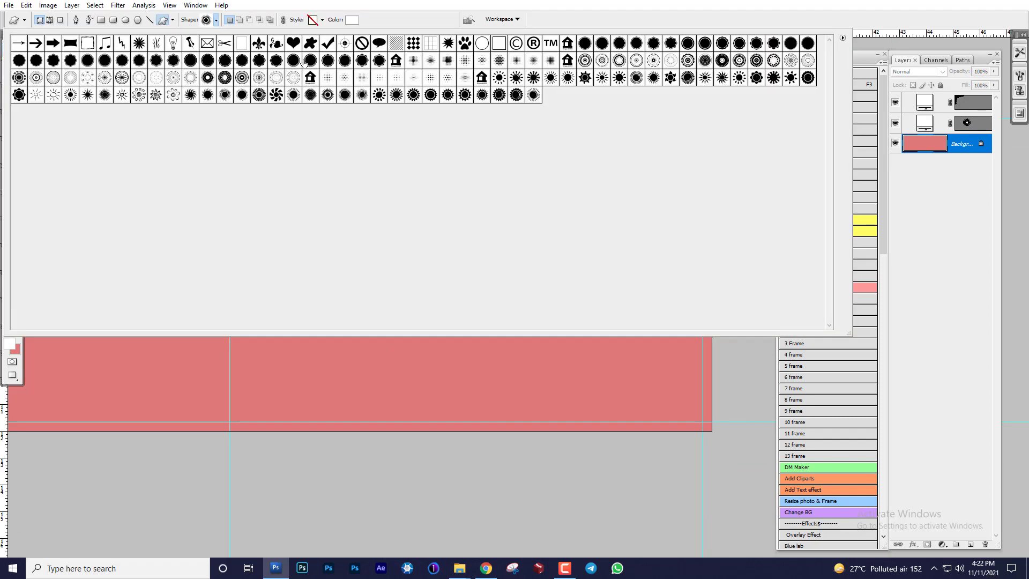
{"action": "left_click", "coordinate": [172, 78]}
{"action": "double_click", "coordinate": [173, 60]}
{"action": "left_click_drag", "start_coordinate": [356, 142], "coordinate": [605, 392]}
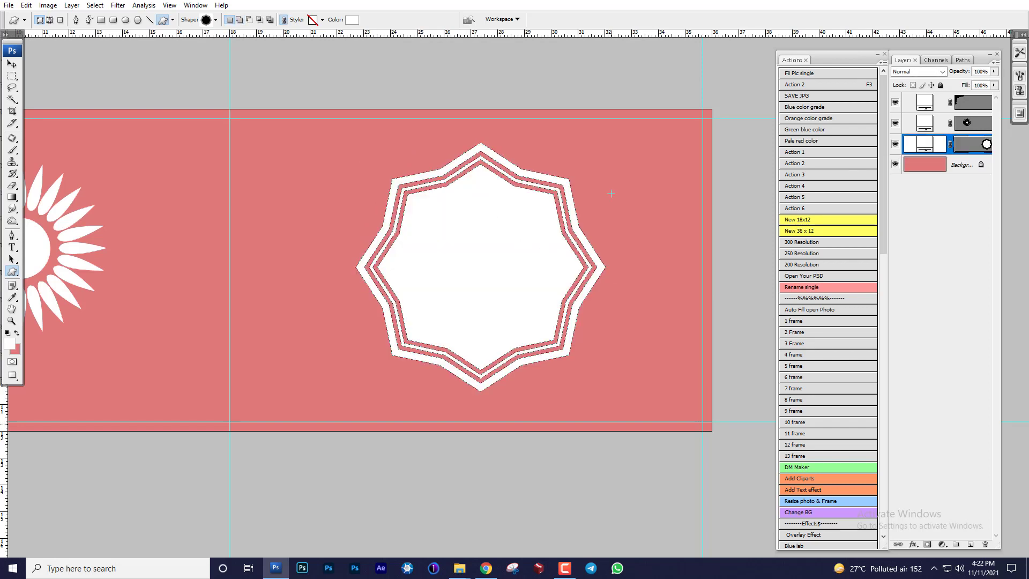
{"action": "left_click", "coordinate": [565, 568]}
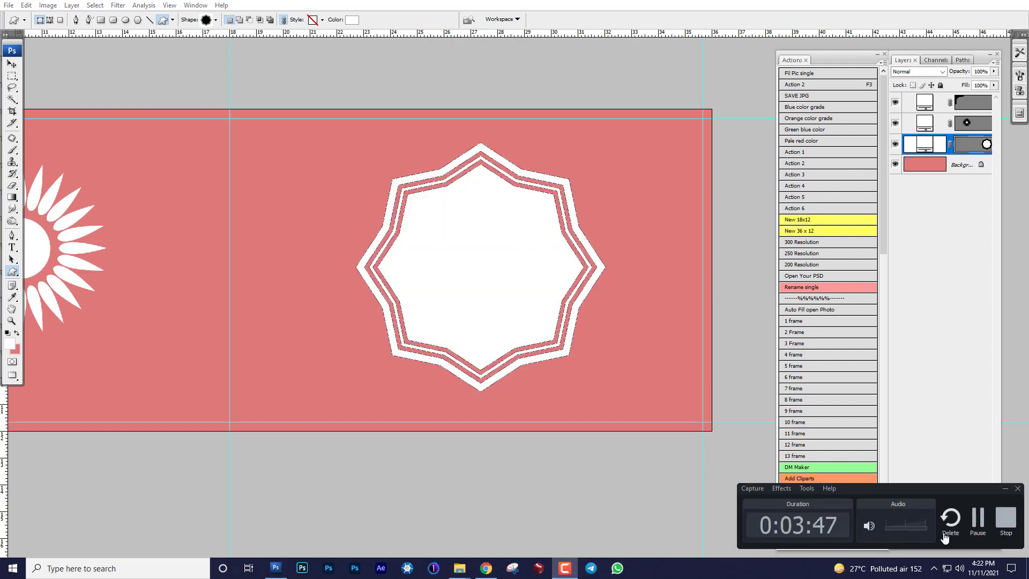
{"action": "left_click", "coordinate": [1001, 518]}
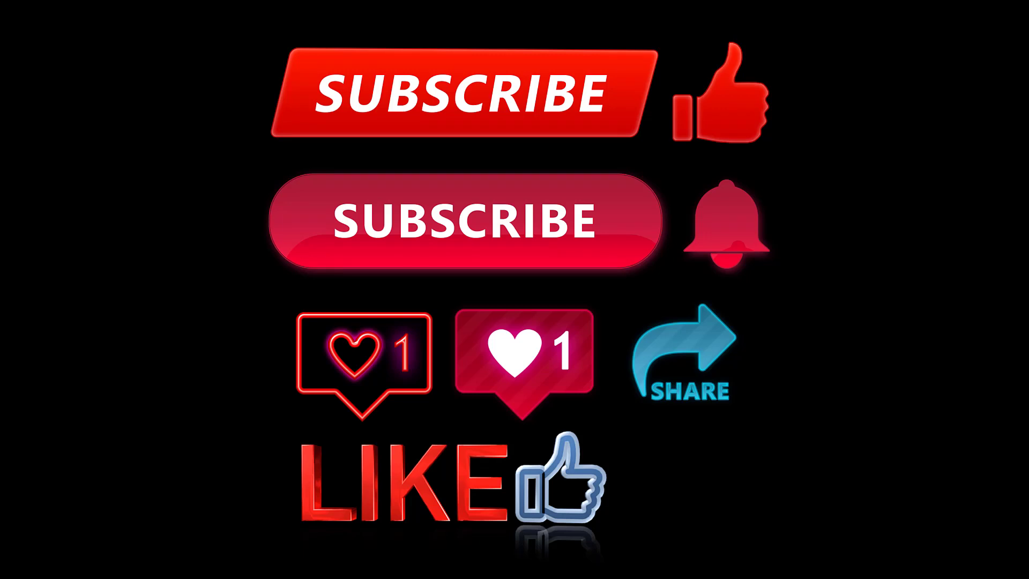